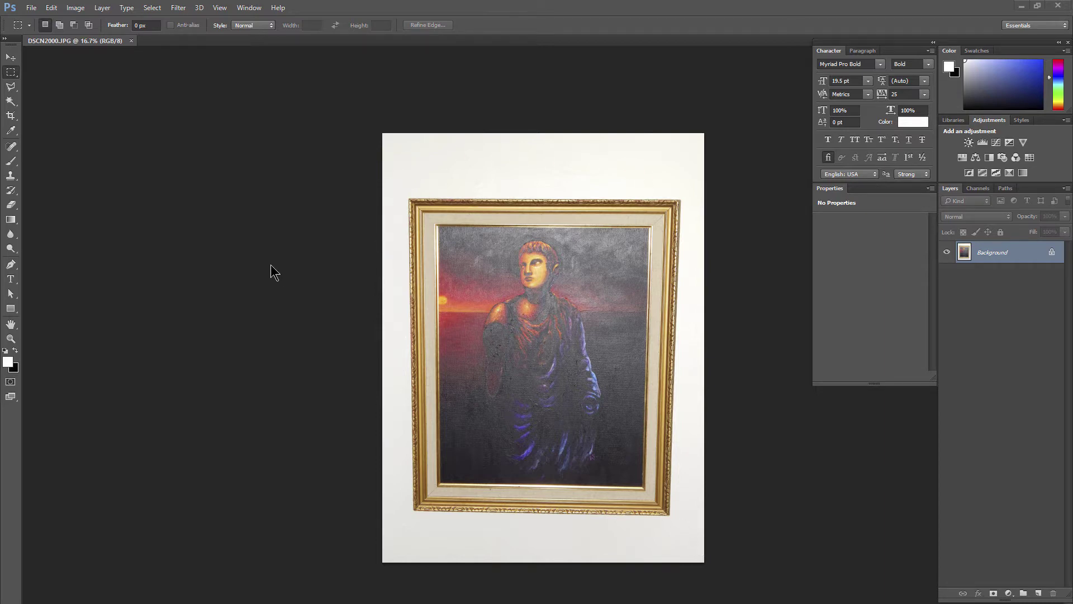
- Select the white paper around the frame with the Magic Wand at tolerance 32, ready to add more
click(11, 102)
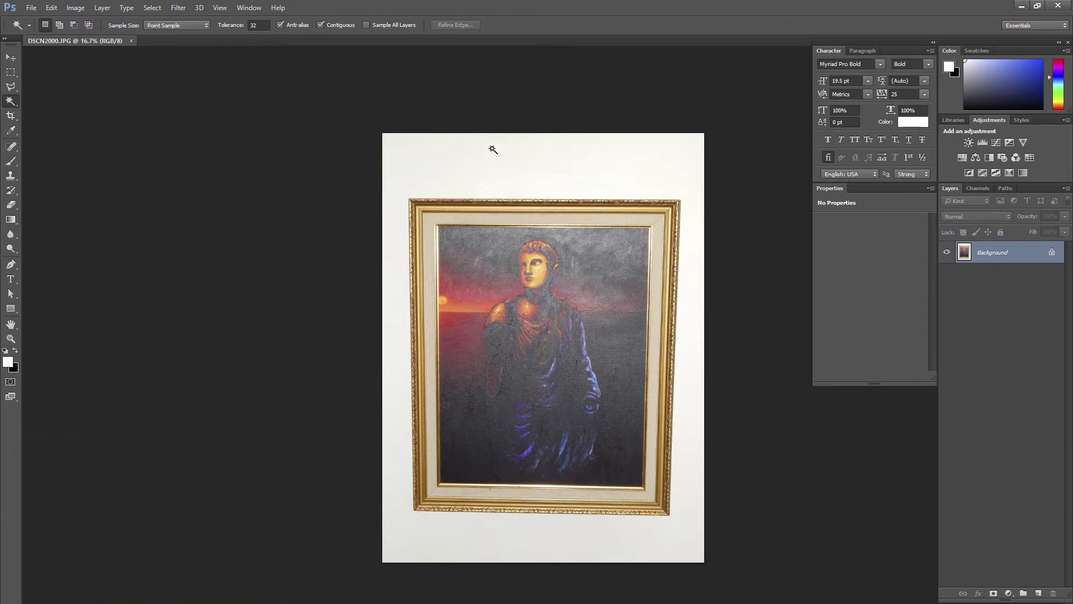
click(563, 169)
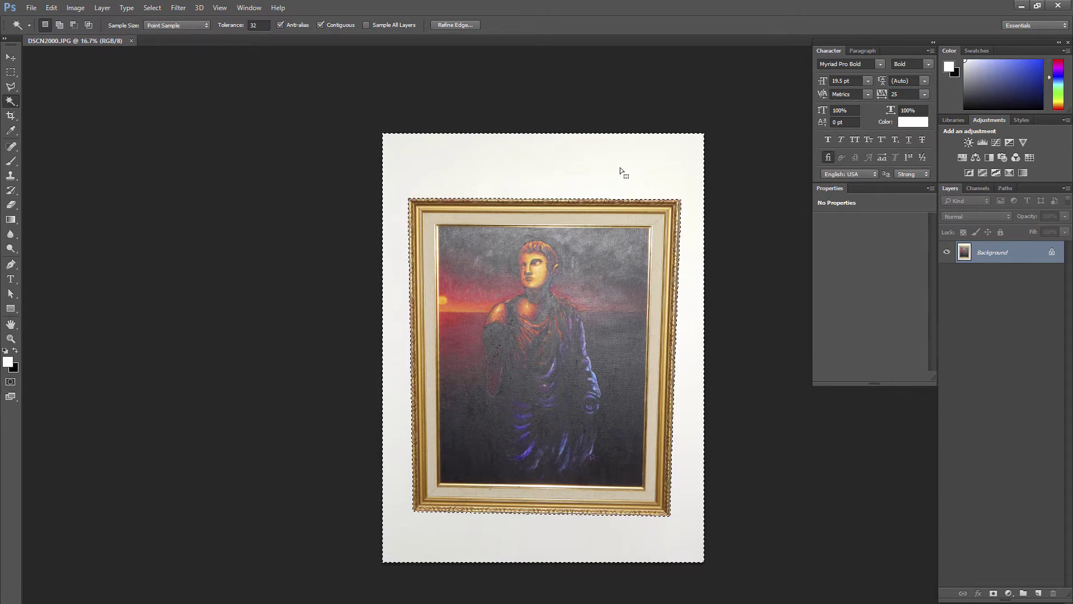
key(shift)
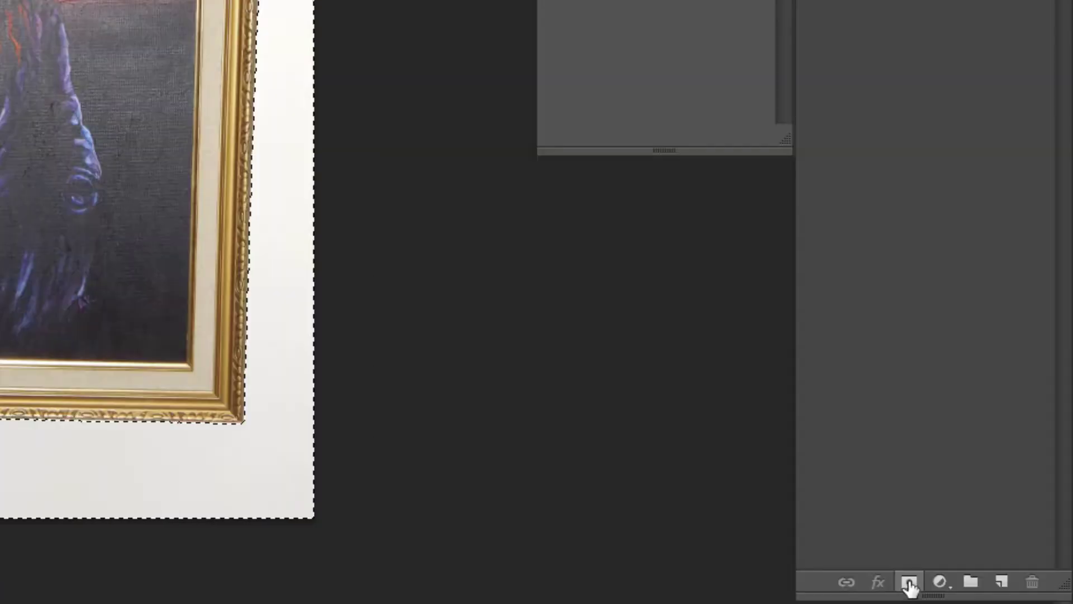
- Add an inverted layer mask that hides the white paper, and zoom in to 50%
click(910, 584)
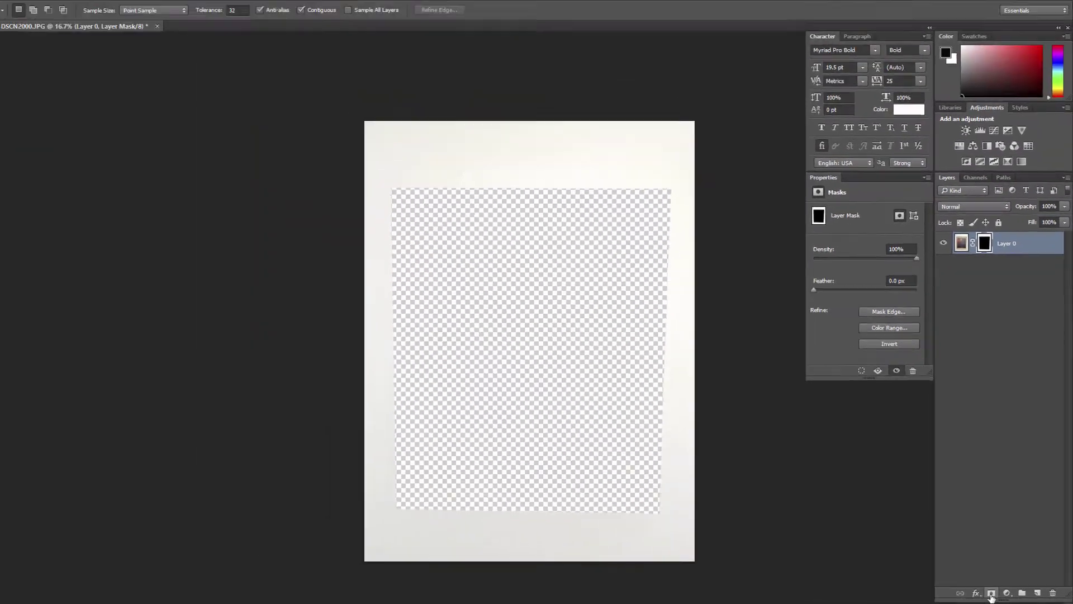
click(899, 346)
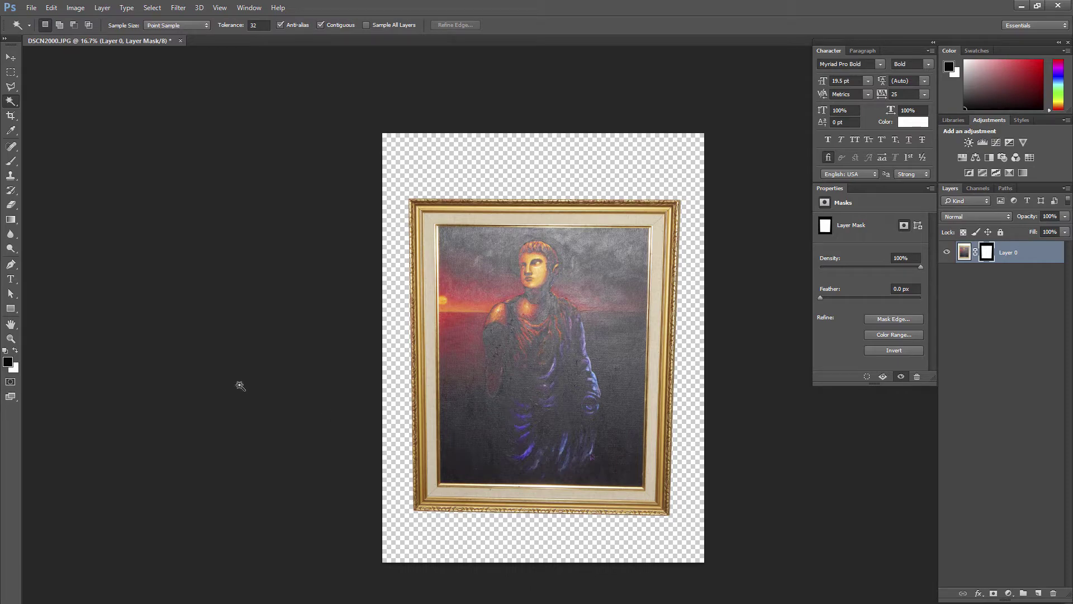
click(11, 339)
click(536, 226)
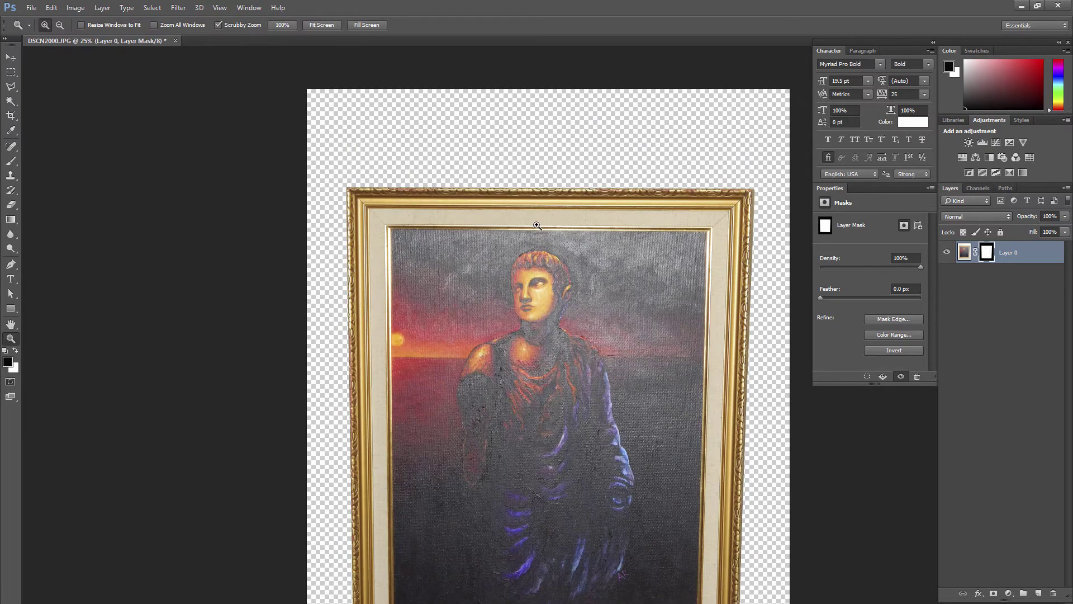
click(536, 226)
click(532, 249)
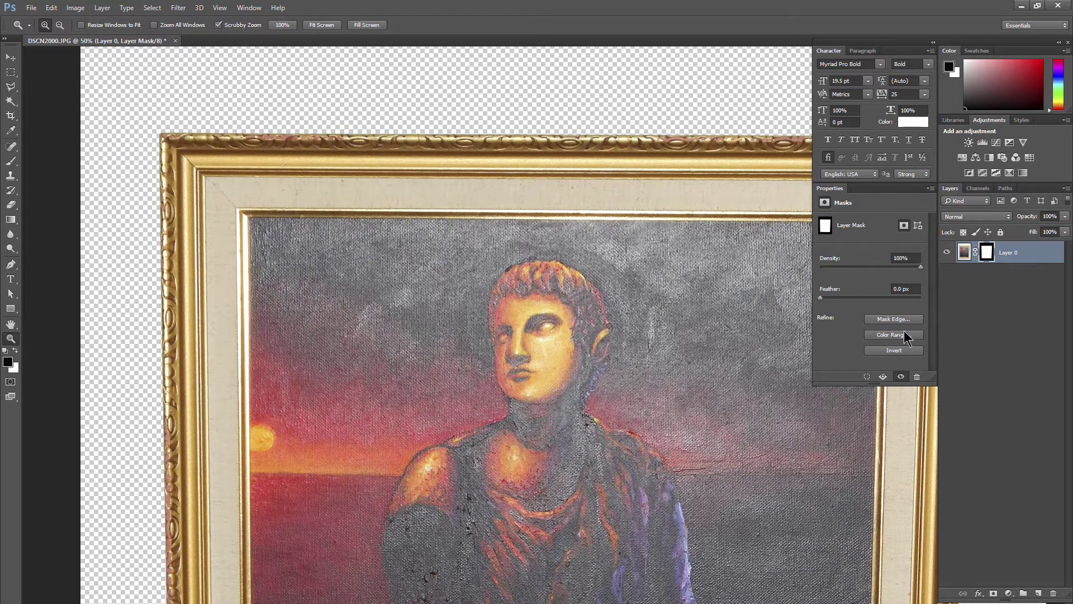
click(901, 319)
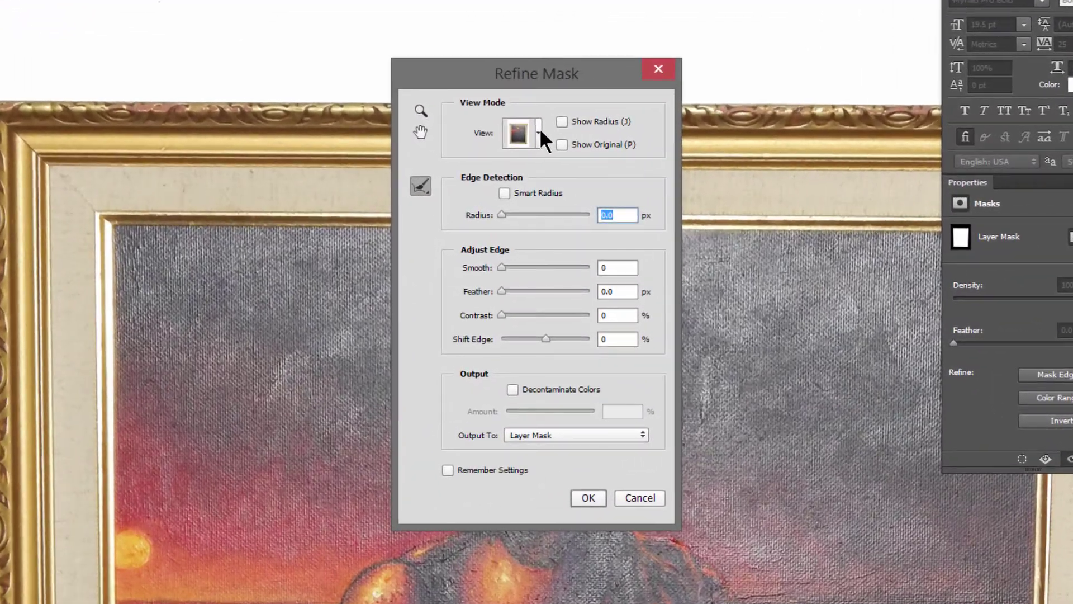
click(538, 129)
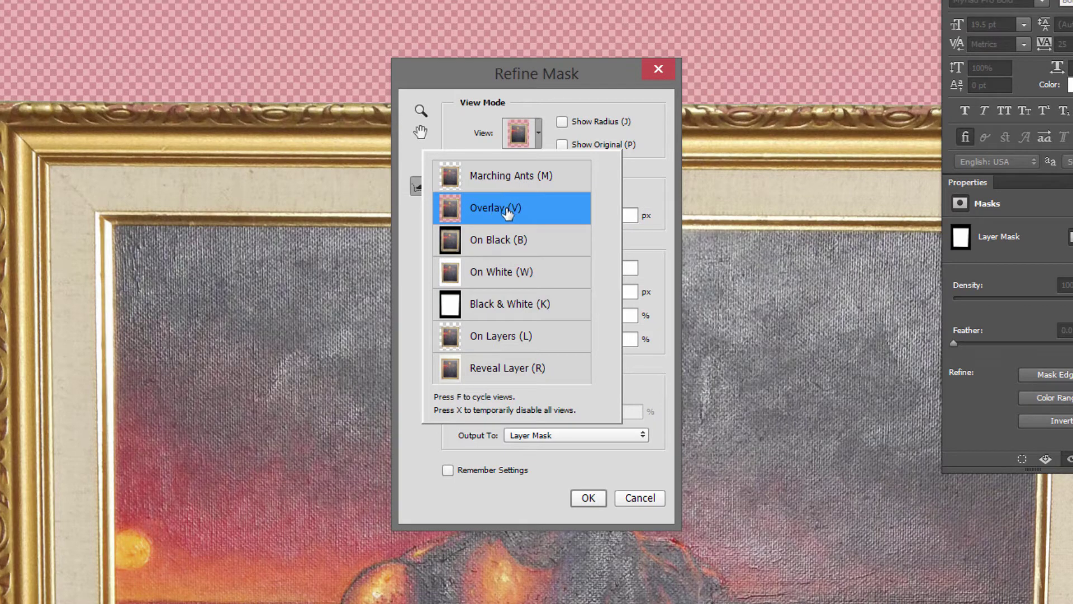
click(508, 210)
mouse_move(550, 341)
mouse_down()
mouse_move(510, 337)
mouse_move(562, 337)
mouse_move(548, 339)
mouse_up()
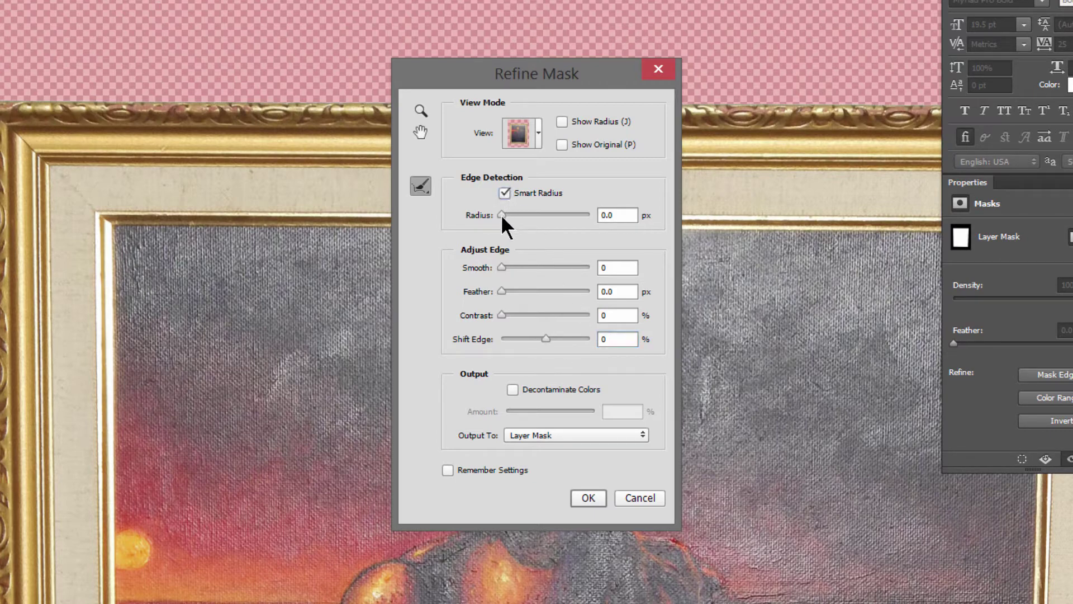
drag(502, 214, 510, 214)
click(504, 192)
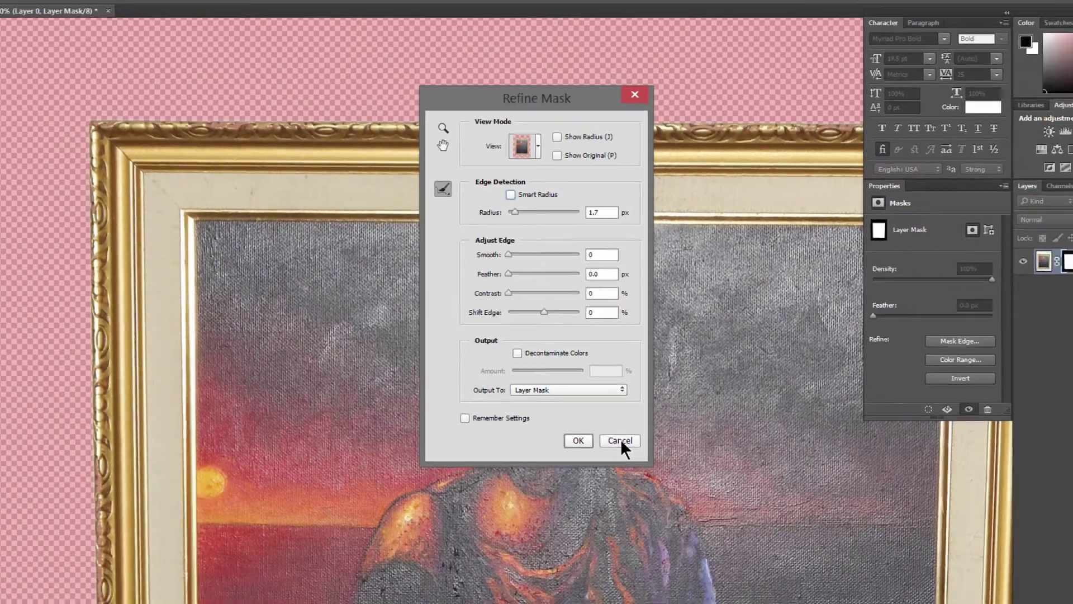
click(648, 497)
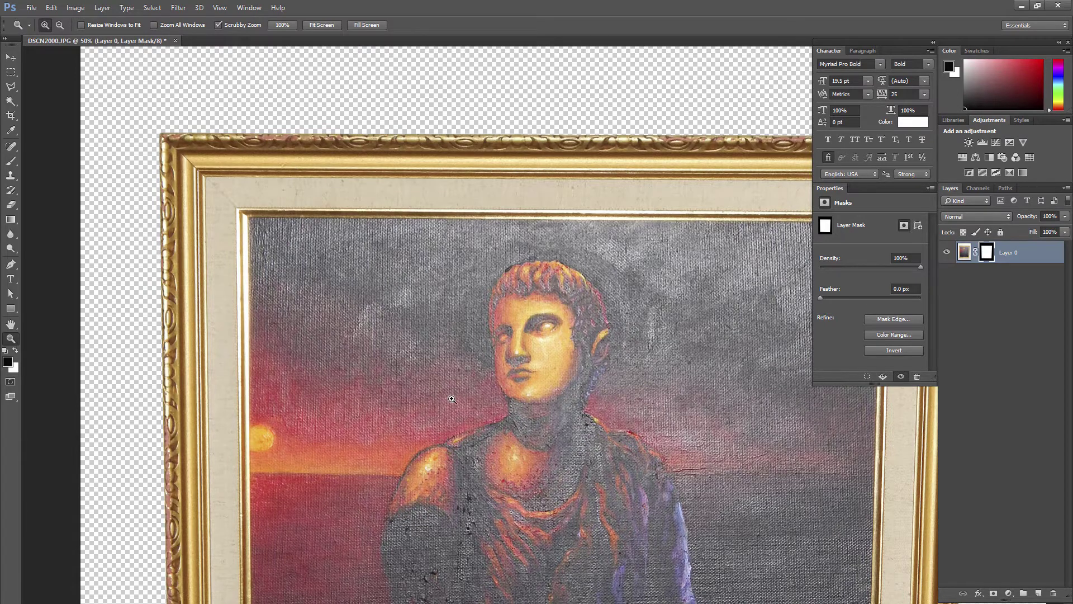
- Add a new empty layer below the painting layer
key(alt)
alt+click(472, 413)
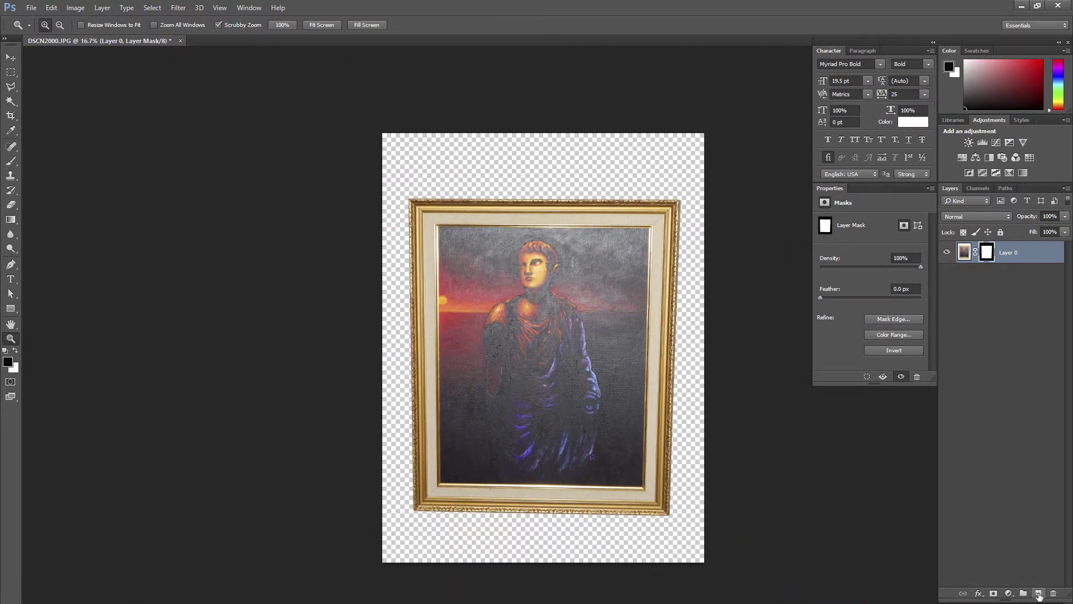
click(1038, 595)
drag(993, 255, 996, 294)
- Name the layers frame and background, and apply frame's layer mask permanently
double_click(1007, 252)
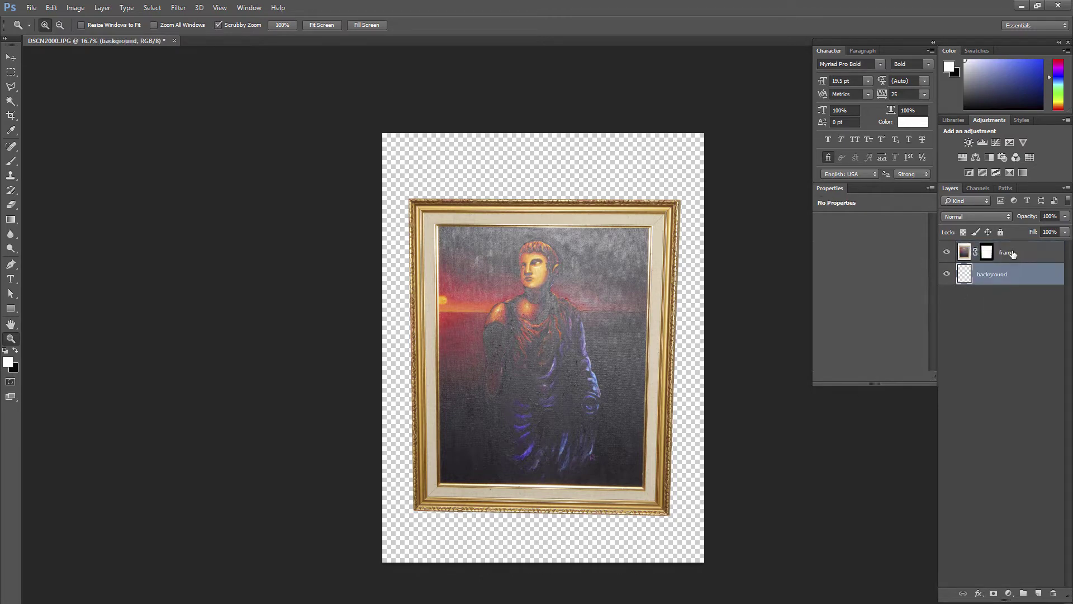
click(1013, 253)
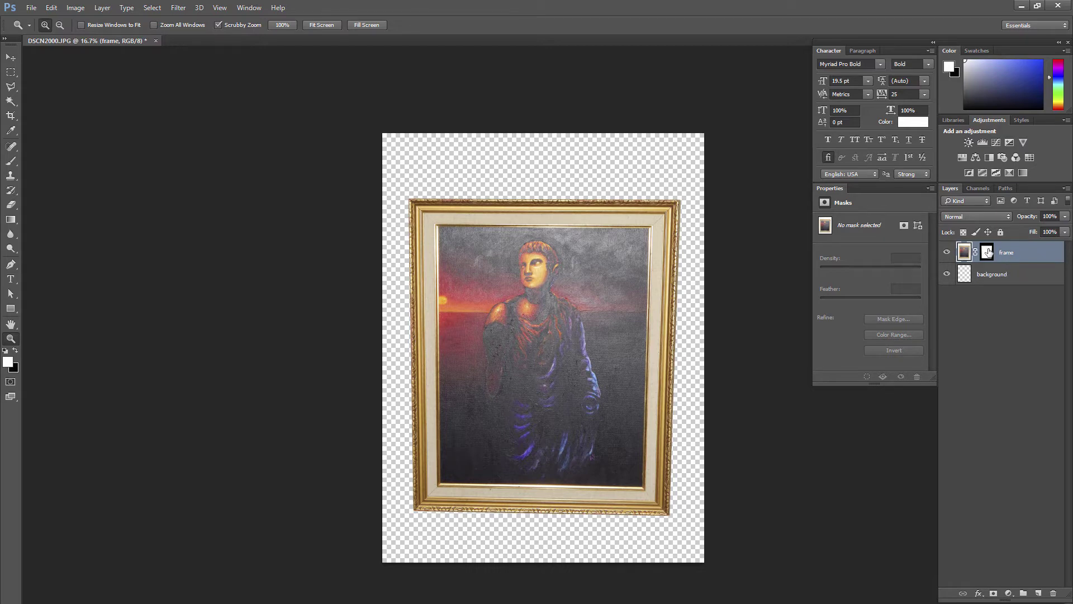
right_click(987, 255)
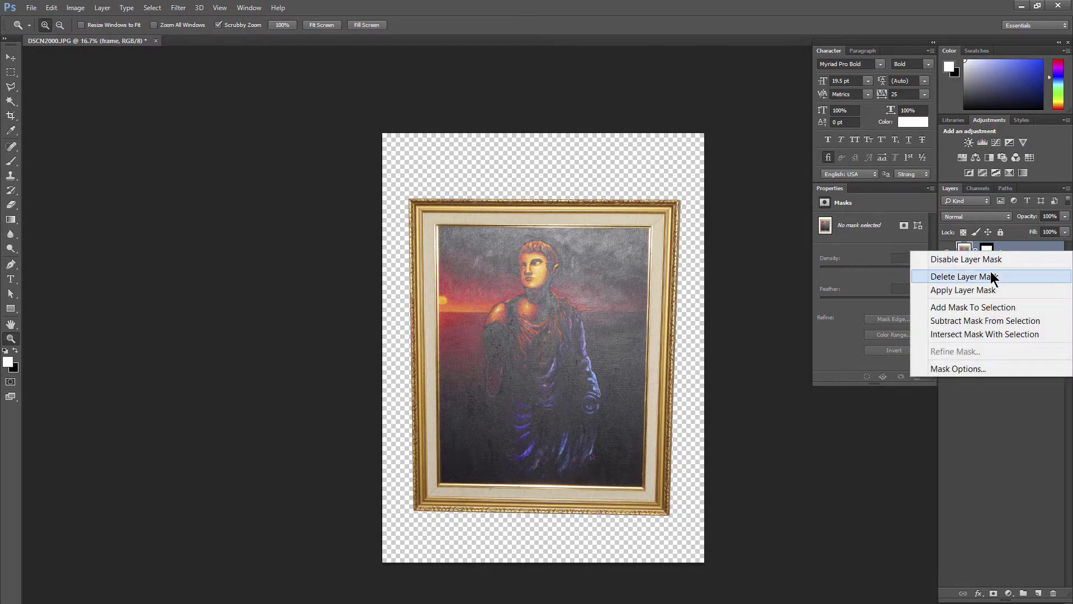
click(987, 290)
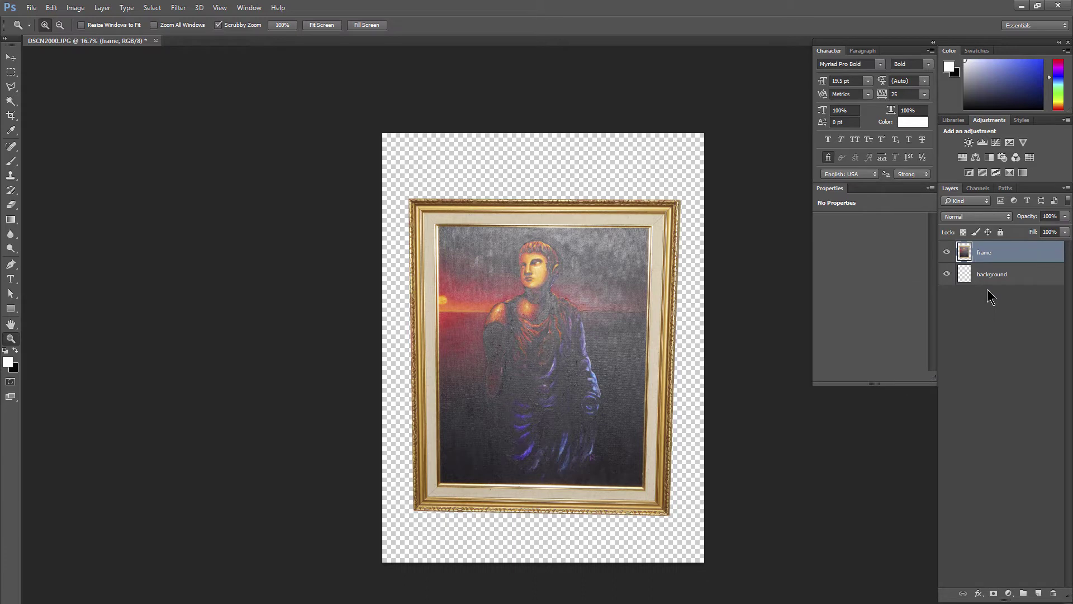
click(988, 278)
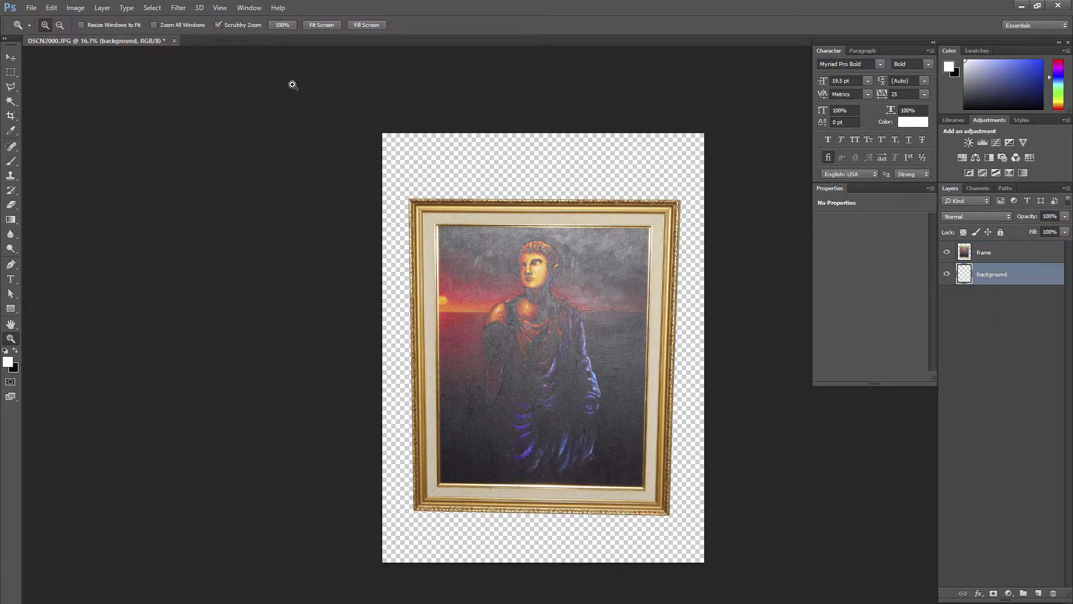
- Fill the background layer with white using Edit > Fill with Foreground Color
click(51, 8)
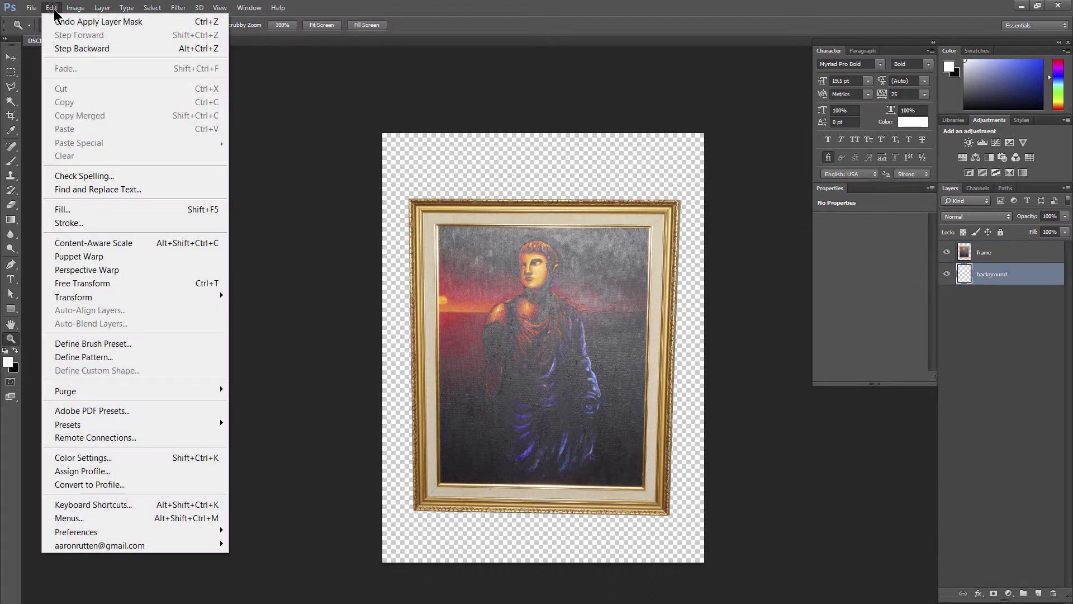
click(84, 209)
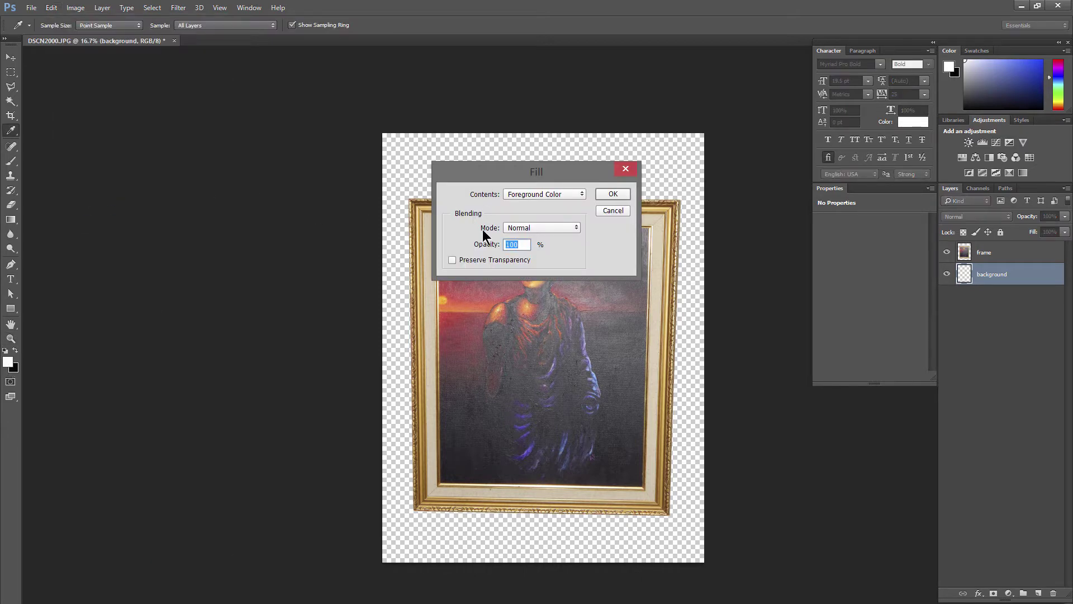
click(612, 194)
key(z)
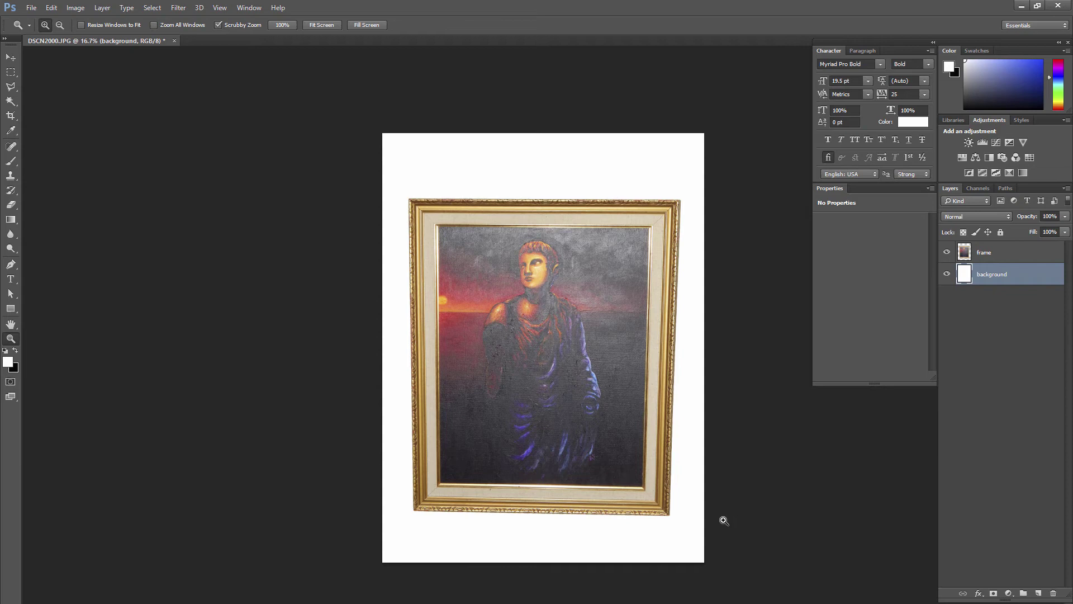
- Toggle the background layer's visibility to check transparency, then select the frame layer
click(947, 275)
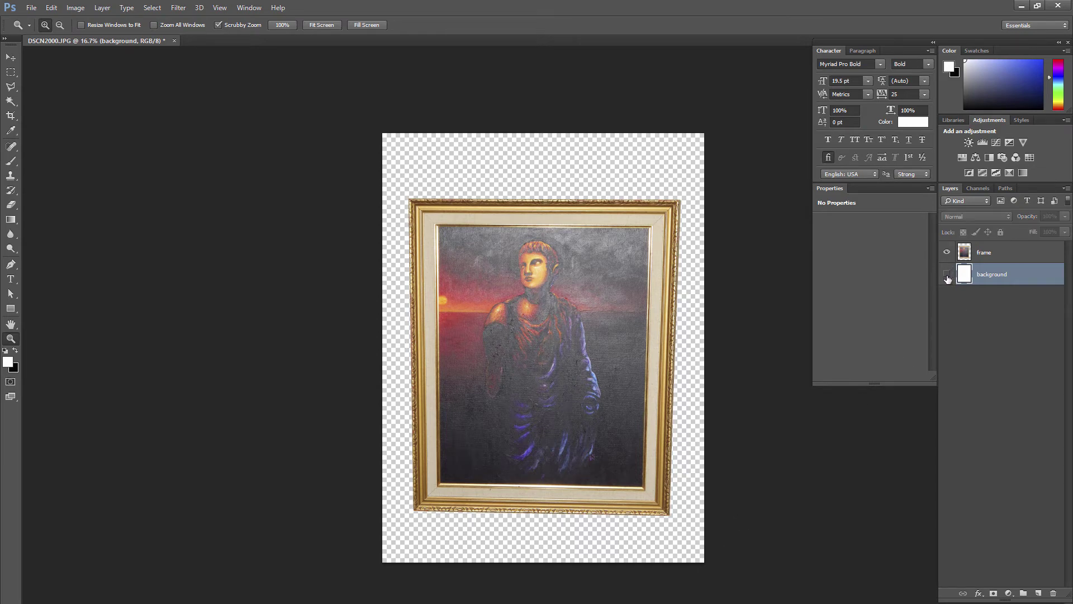
click(947, 275)
click(988, 257)
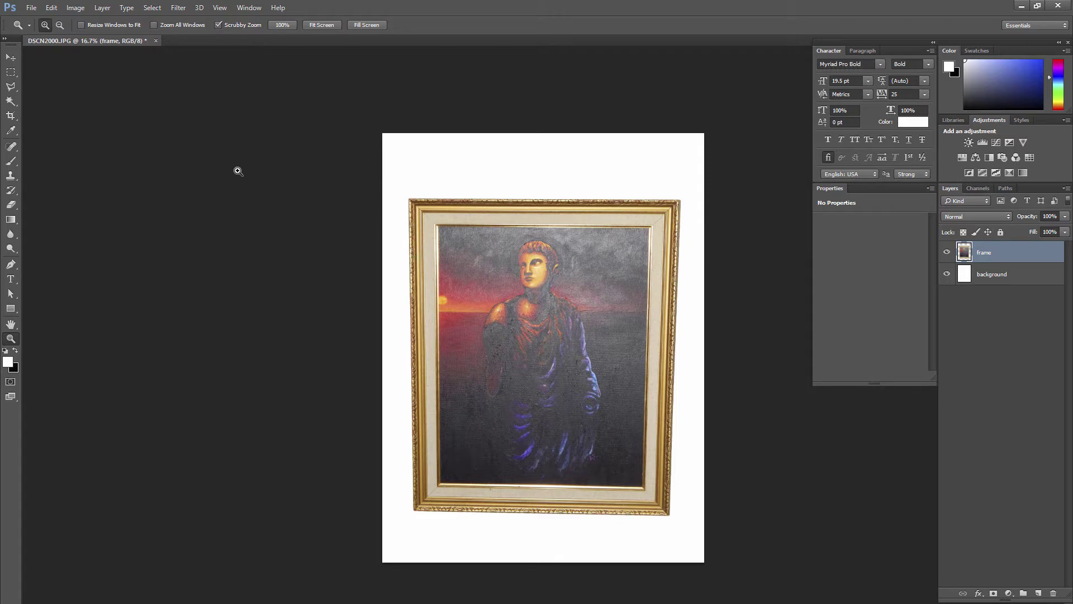
- Lay a Perspective Warp grid over the framed painting, matching its corners
click(52, 8)
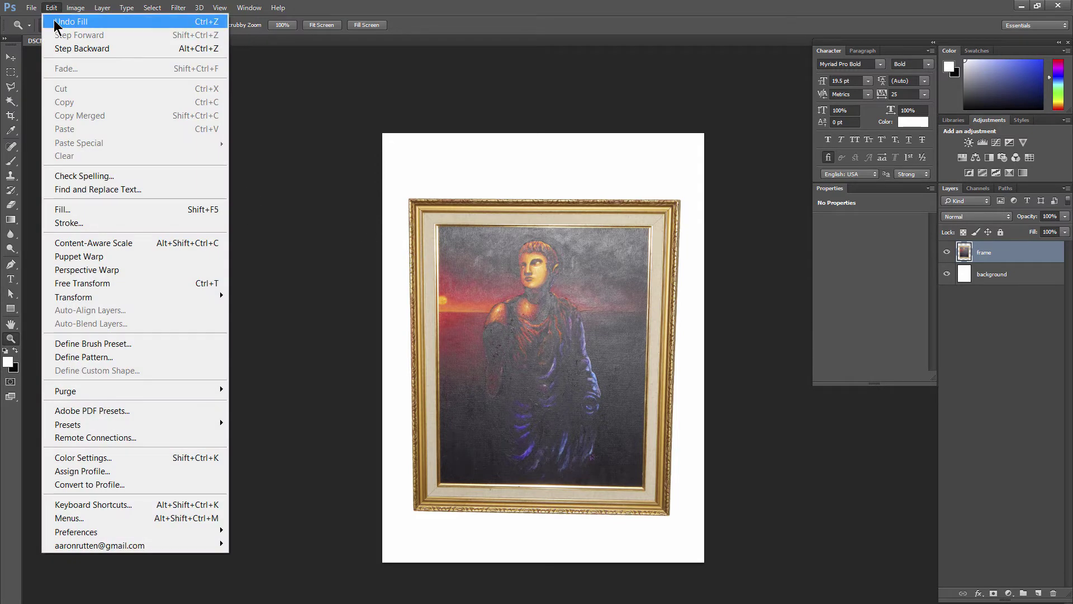
click(103, 272)
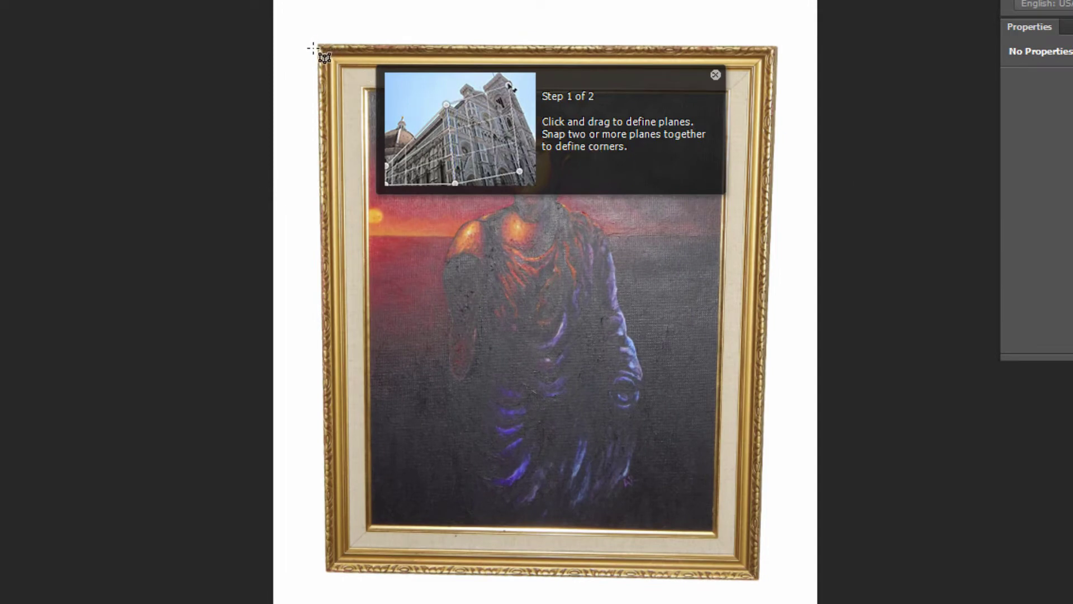
mouse_move(316, 45)
mouse_down()
mouse_move(755, 517)
mouse_move(770, 588)
mouse_up()
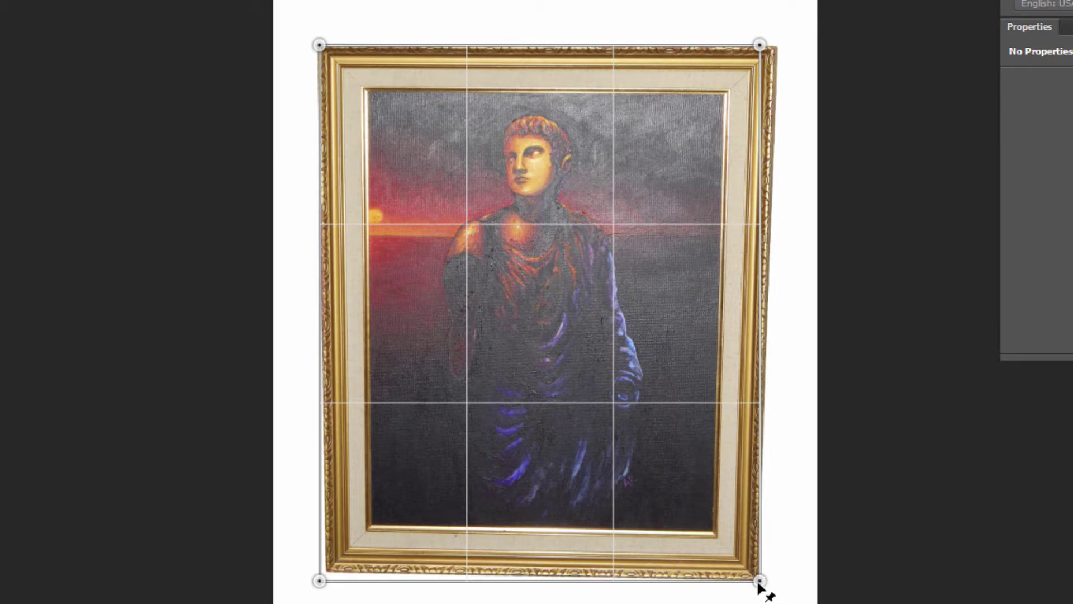
drag(760, 43, 780, 48)
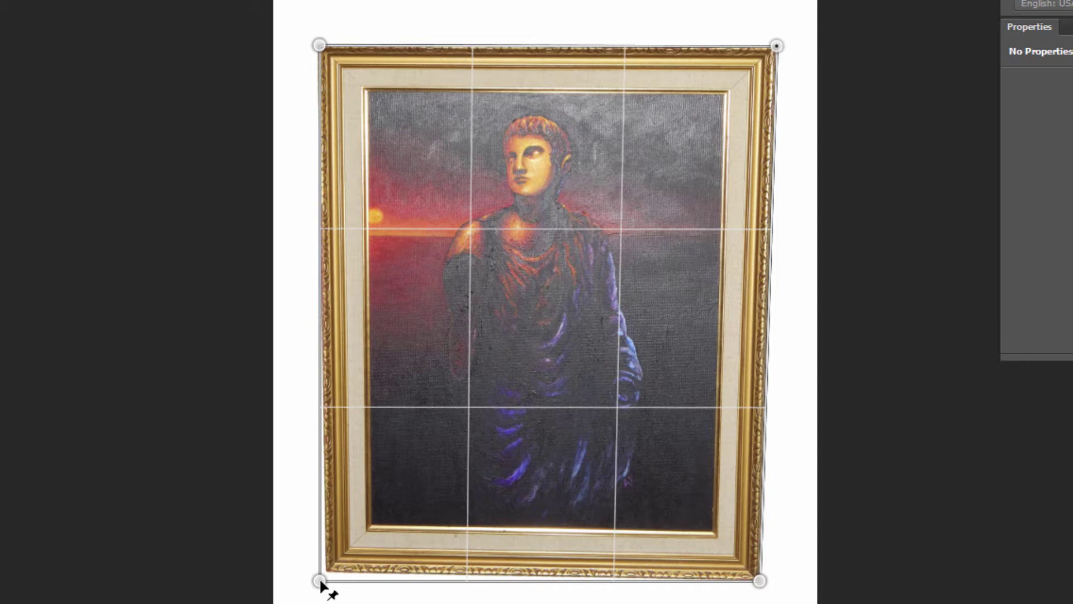
drag(321, 581, 324, 569)
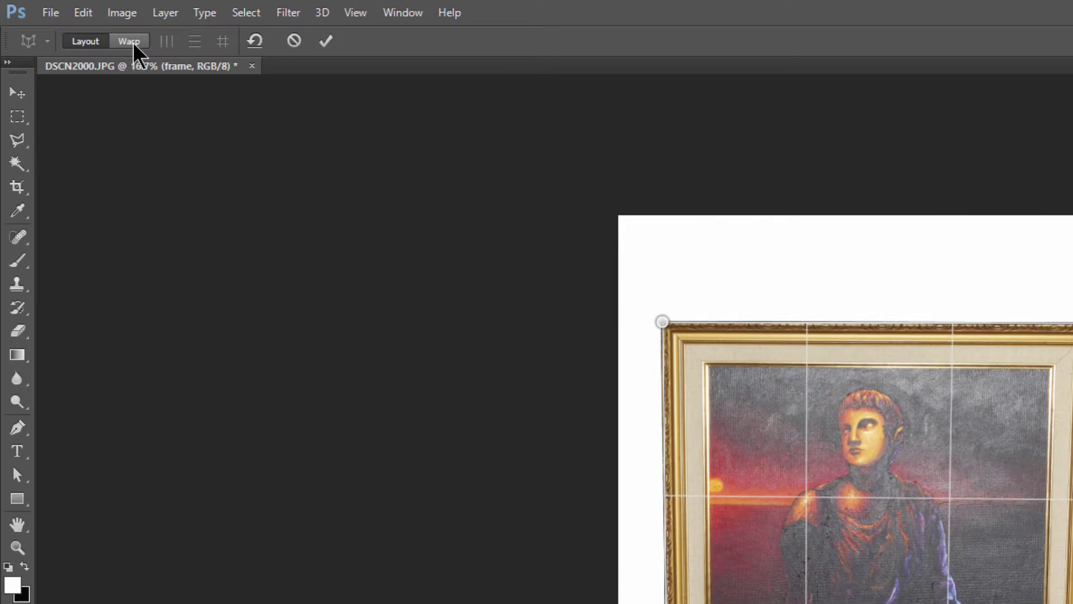
- Auto-straighten the warp into an upright rectangle and commit it
click(135, 45)
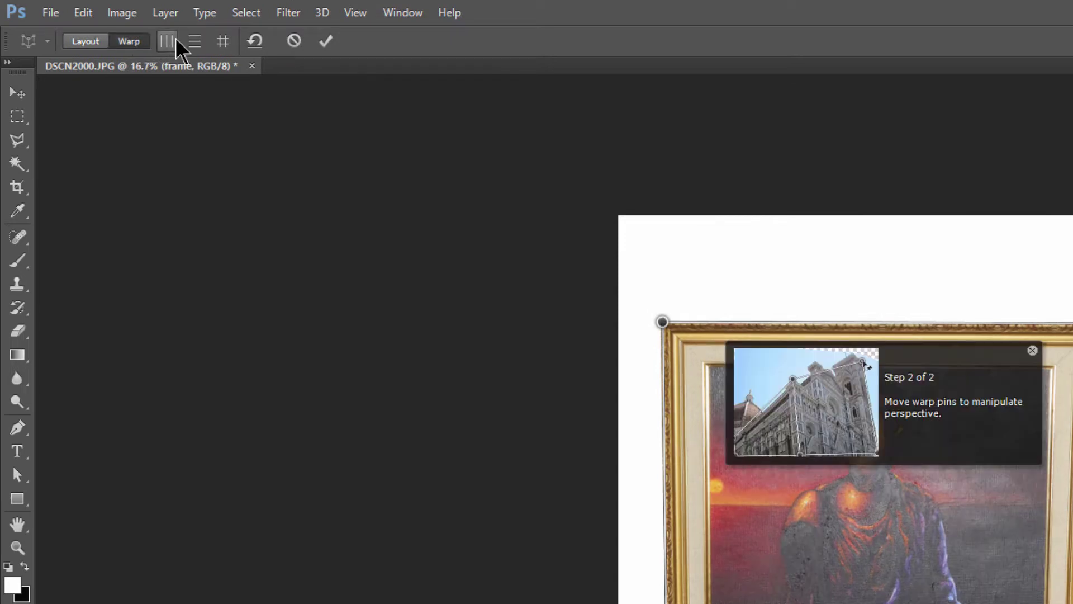
click(222, 44)
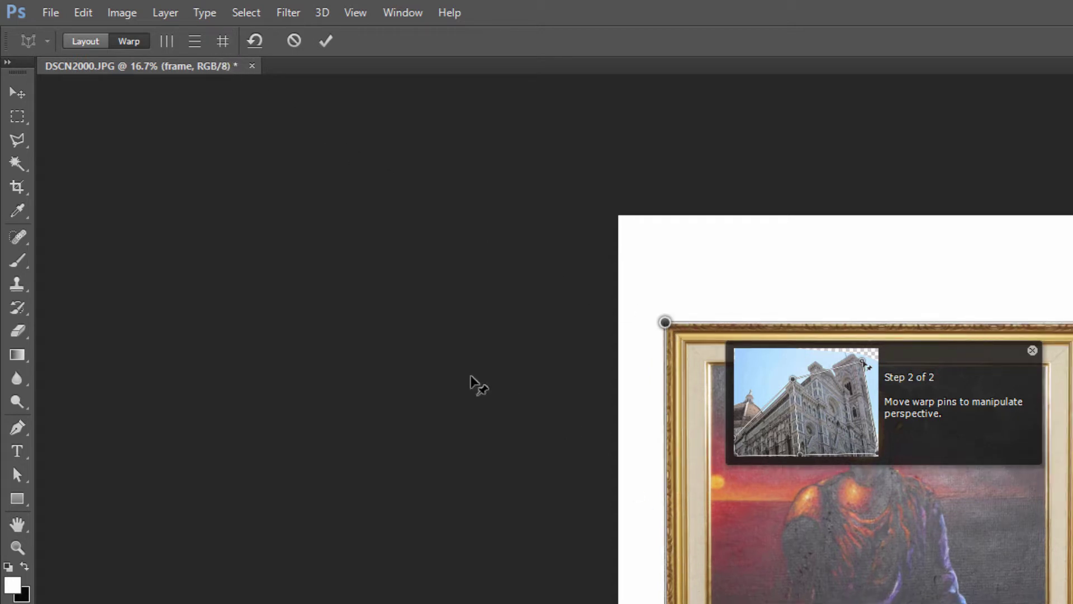
click(326, 42)
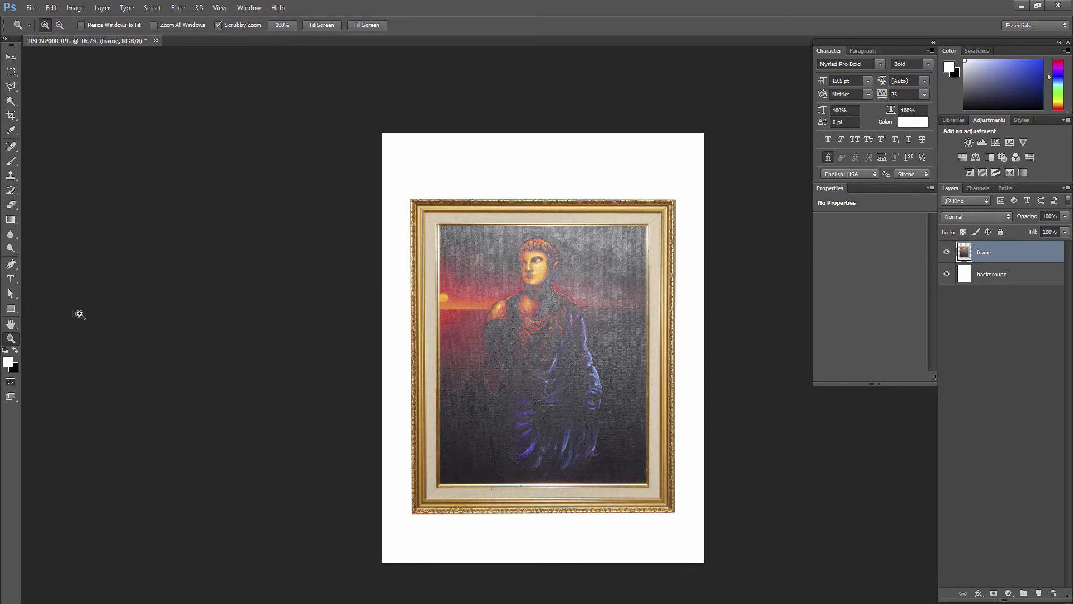
- Mask out the painting inside the frame with a rectangular selection and an inverted layer mask
click(520, 313)
click(11, 73)
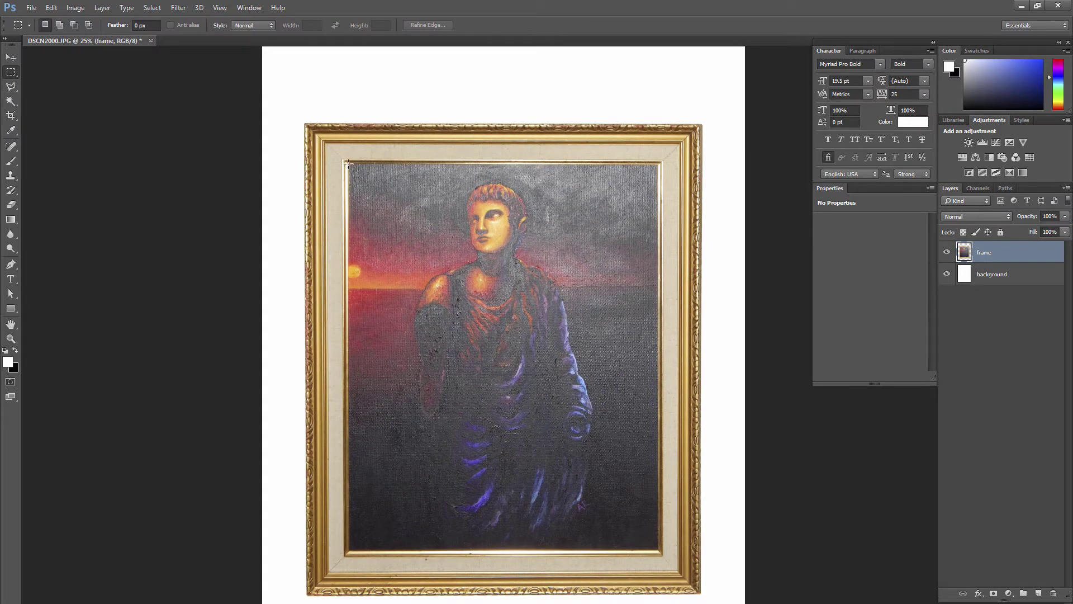
mouse_move(349, 165)
mouse_down()
mouse_move(467, 273)
mouse_move(670, 518)
mouse_move(659, 548)
mouse_up()
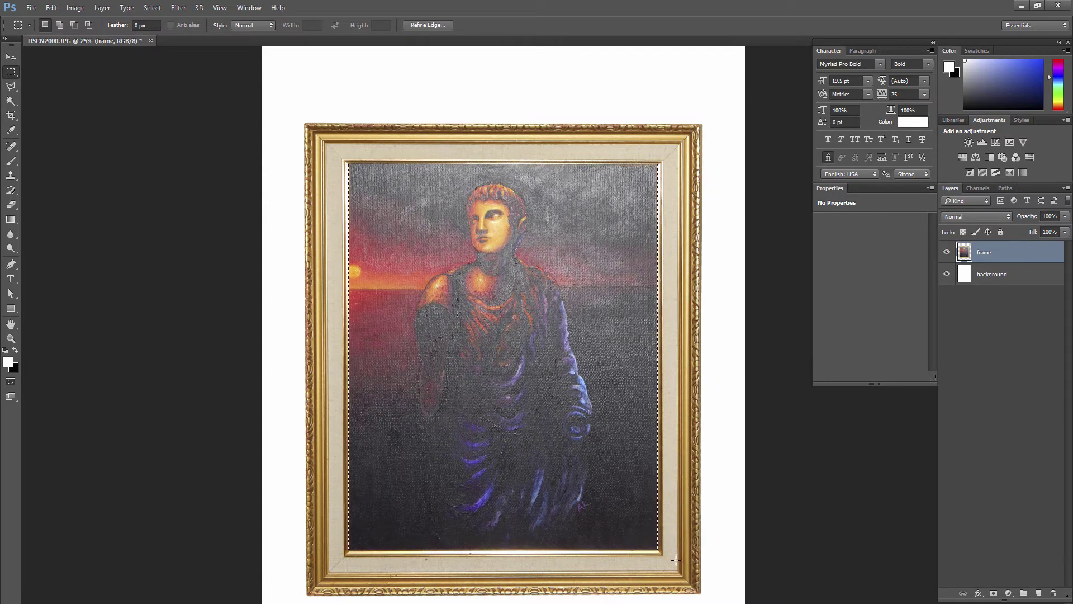
click(993, 593)
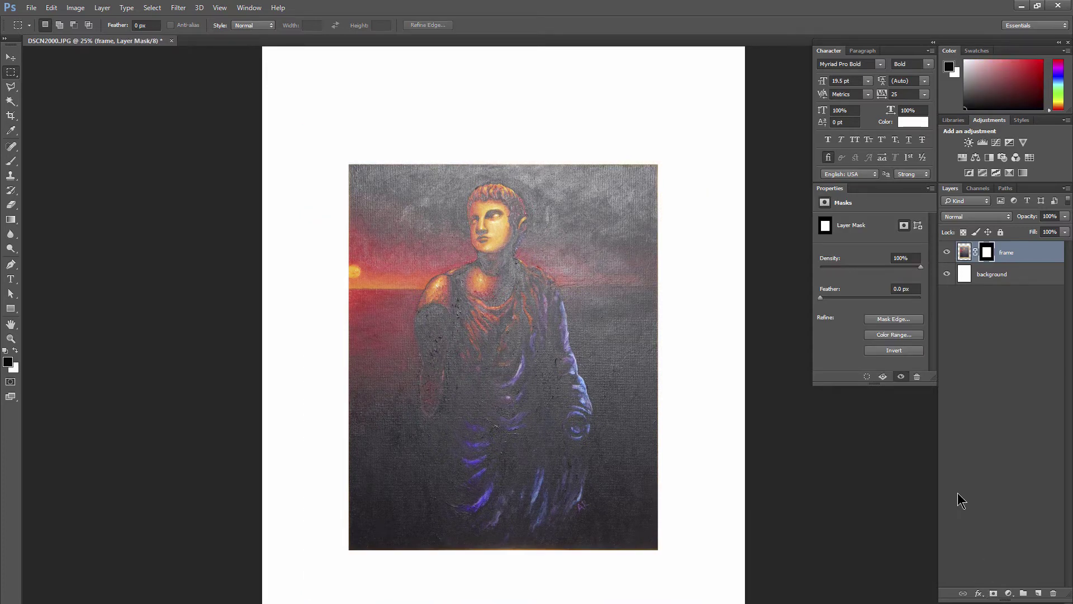
click(894, 350)
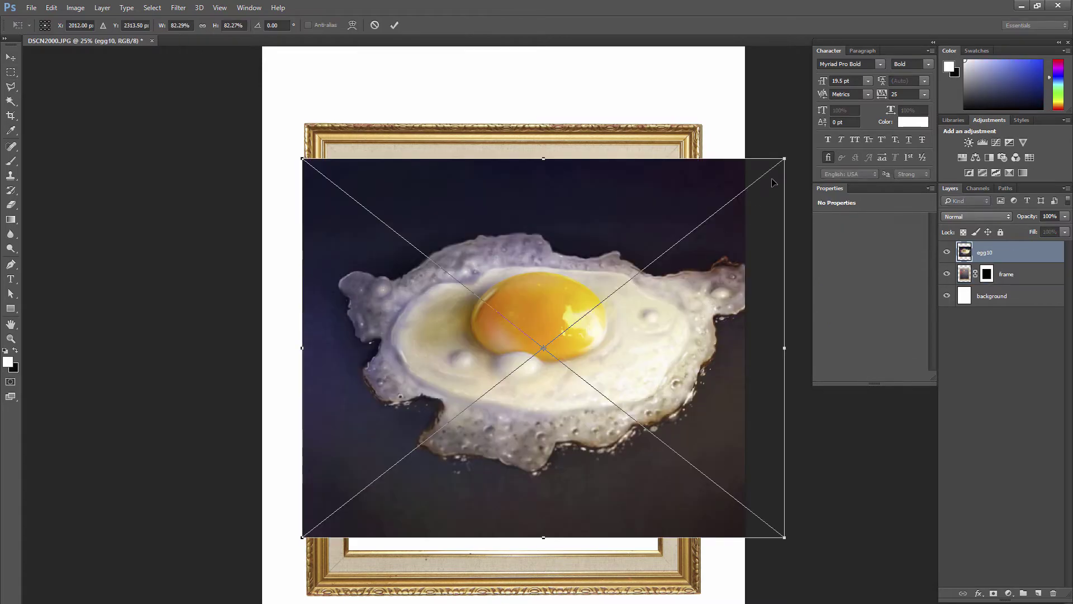
- Commit the placement of egg10.png as an embedded layer over the frame
click(394, 25)
- Shift the egg image slightly left and rotate the frame layer 90° into landscape
click(11, 57)
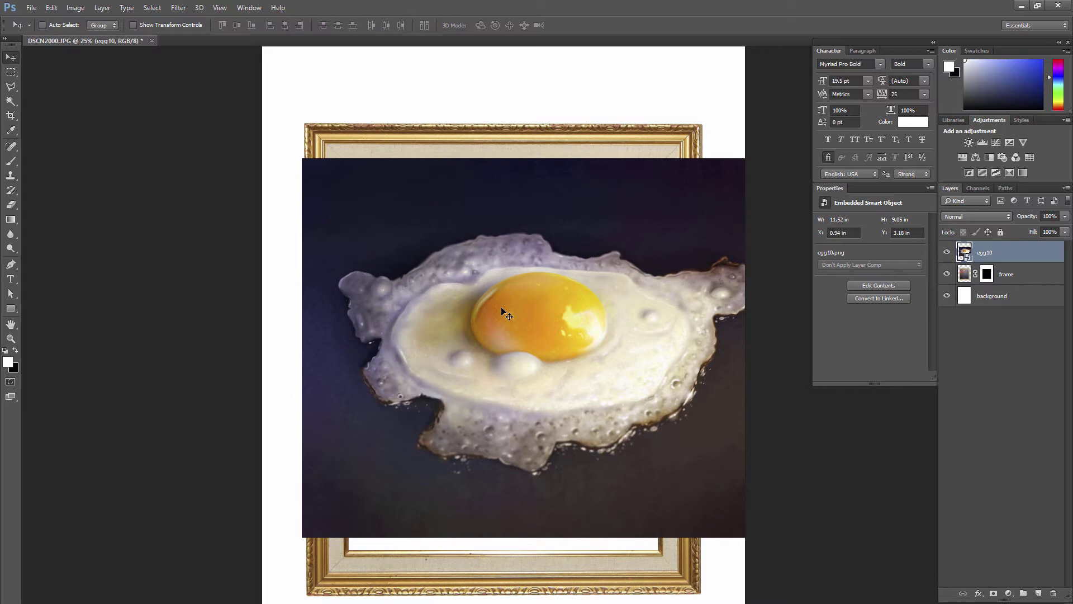
drag(507, 313, 475, 312)
click(1011, 280)
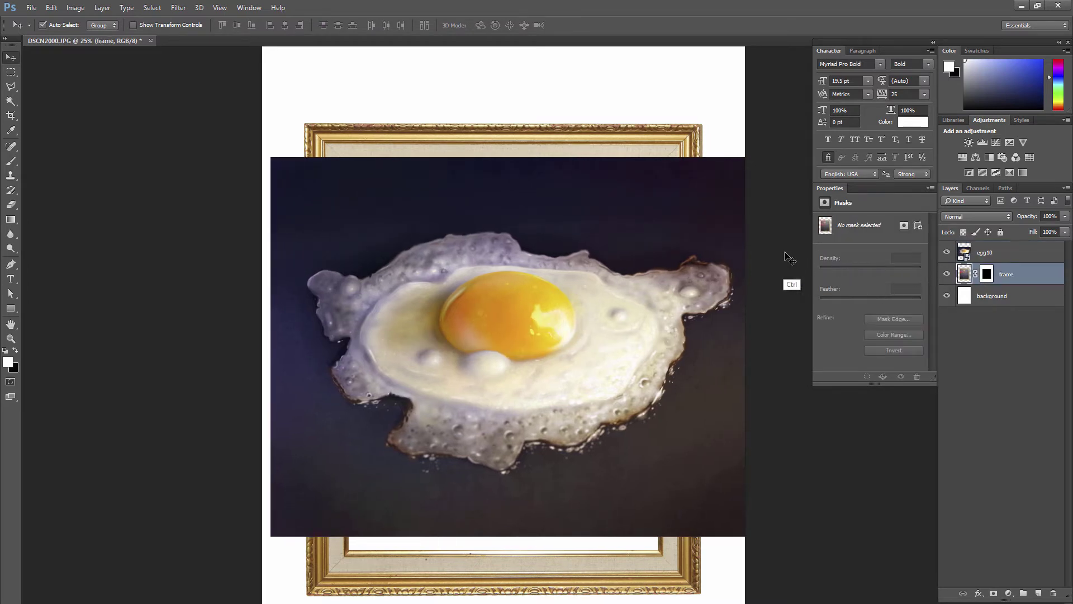
key(ctrl+t)
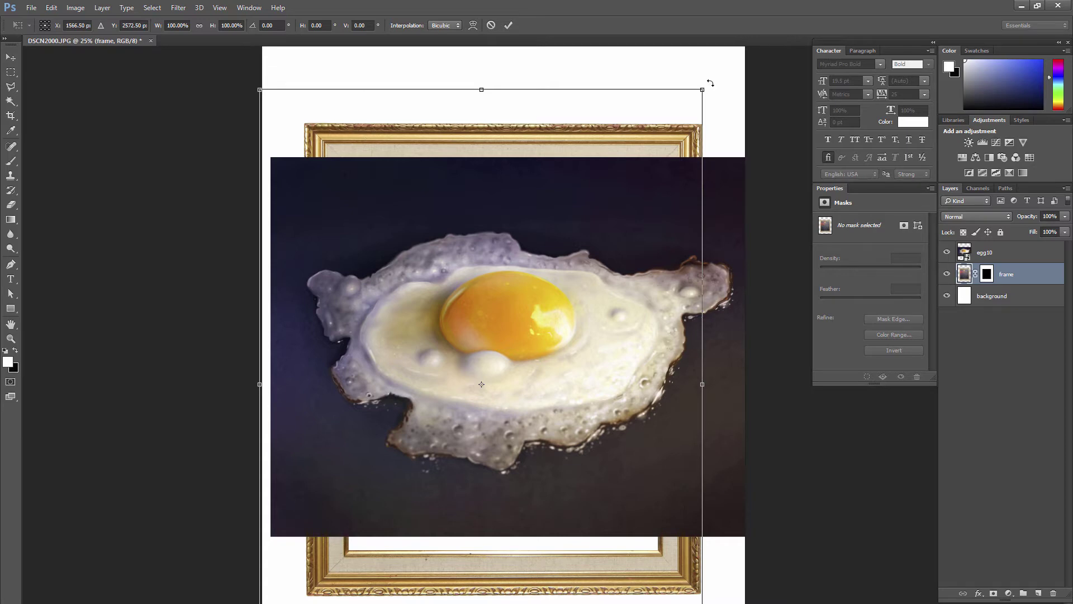
drag(710, 82, 721, 566)
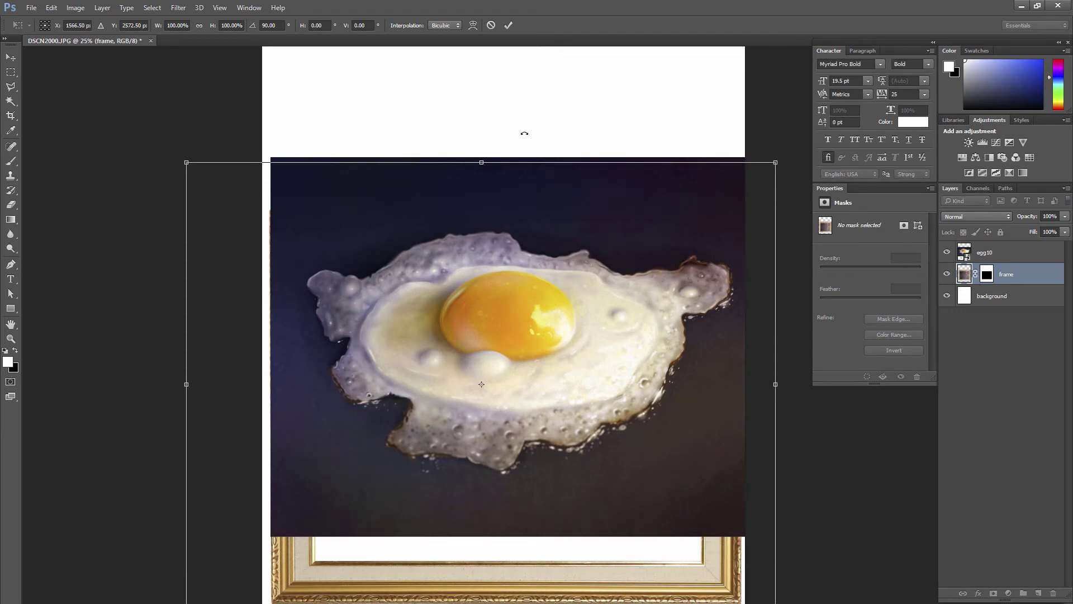
click(508, 25)
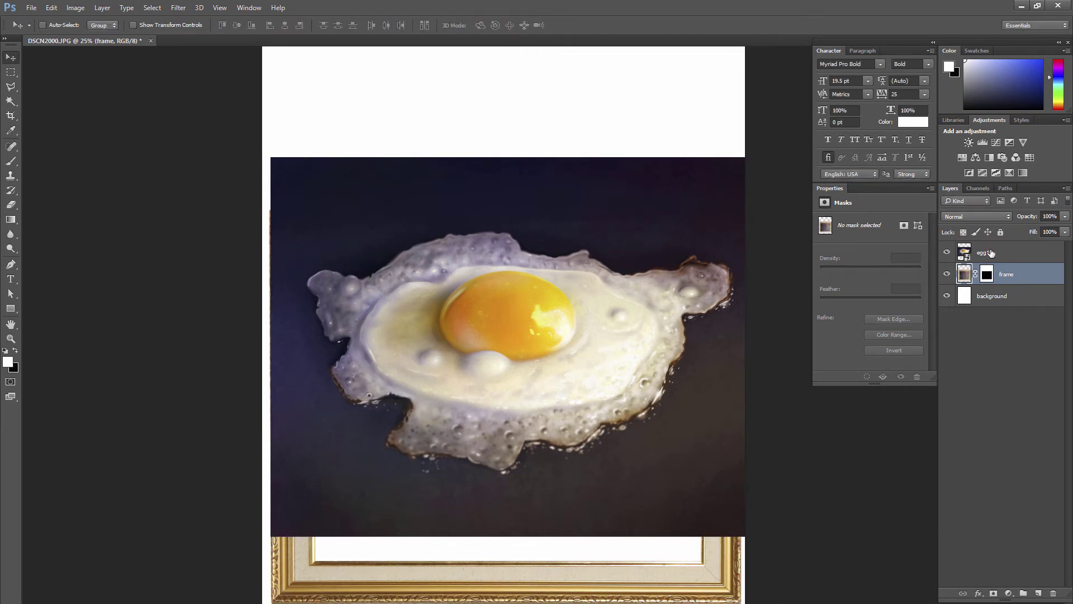
- Move egg10 below the frame, scale it to about 72%, and fit it inside the opening
drag(991, 253, 991, 294)
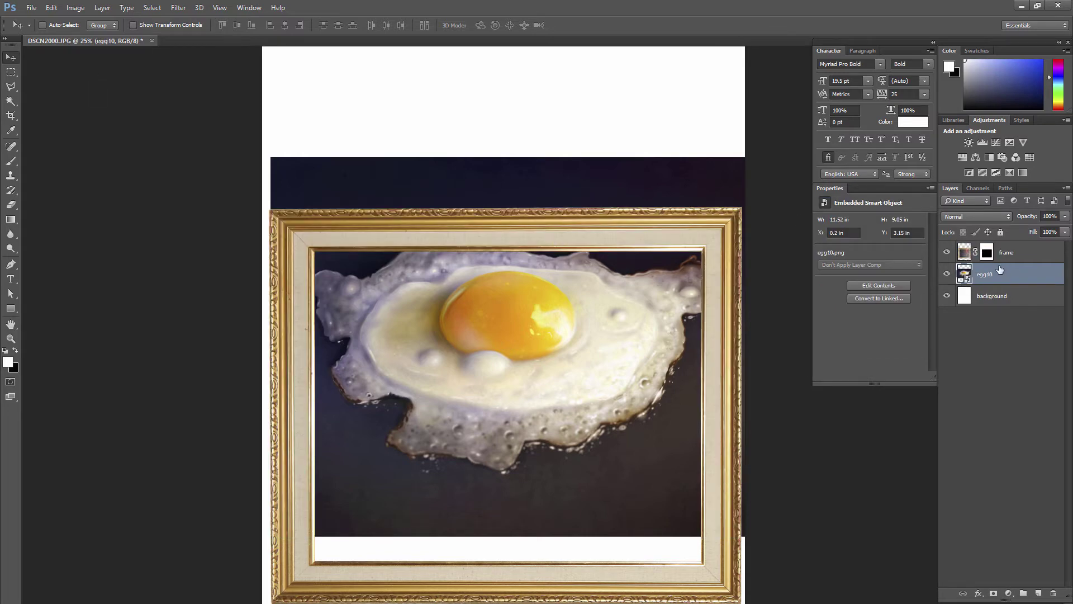
drag(615, 347, 610, 402)
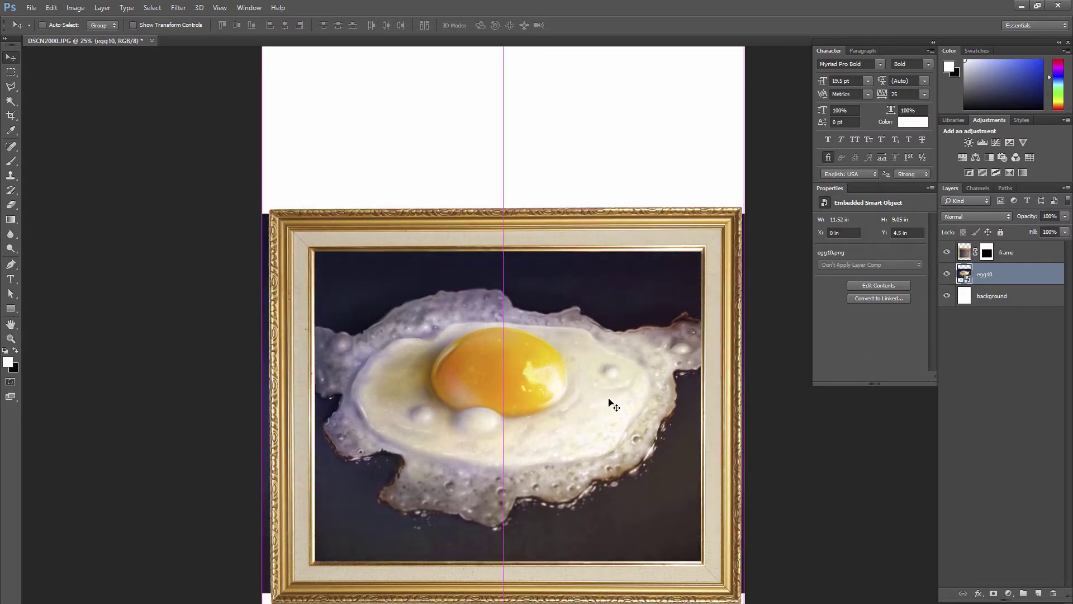
key(ctrl)
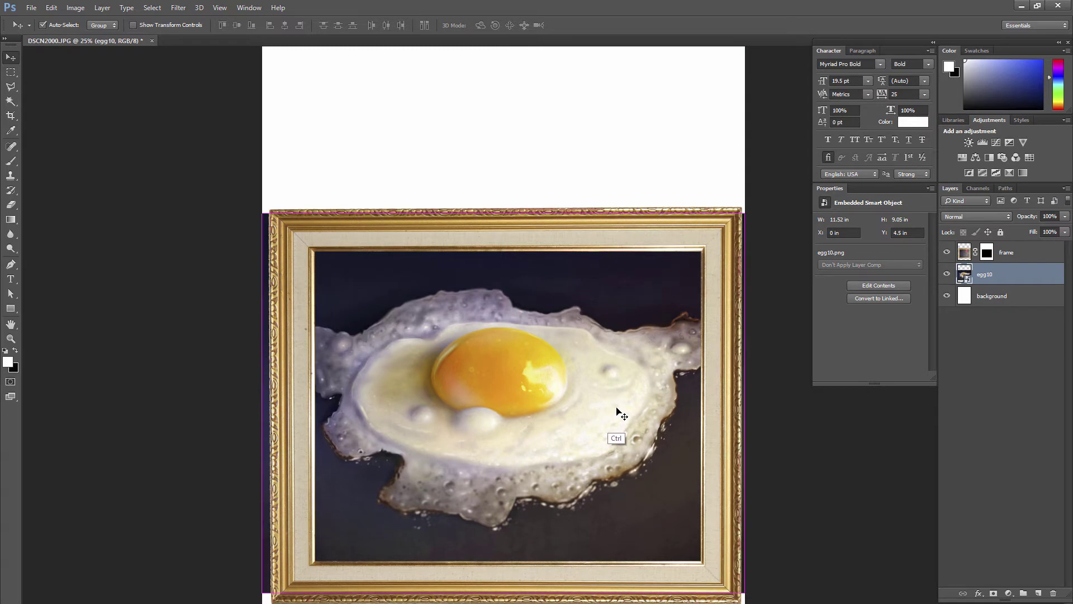
key(ctrl+t)
drag(744, 213, 709, 241)
click(395, 25)
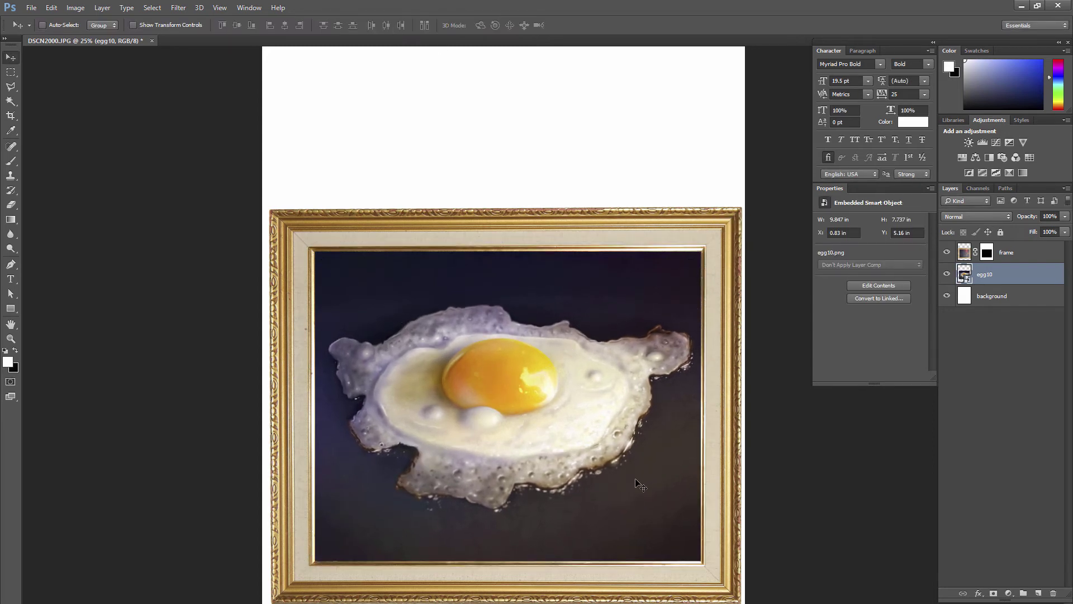
drag(636, 480, 633, 490)
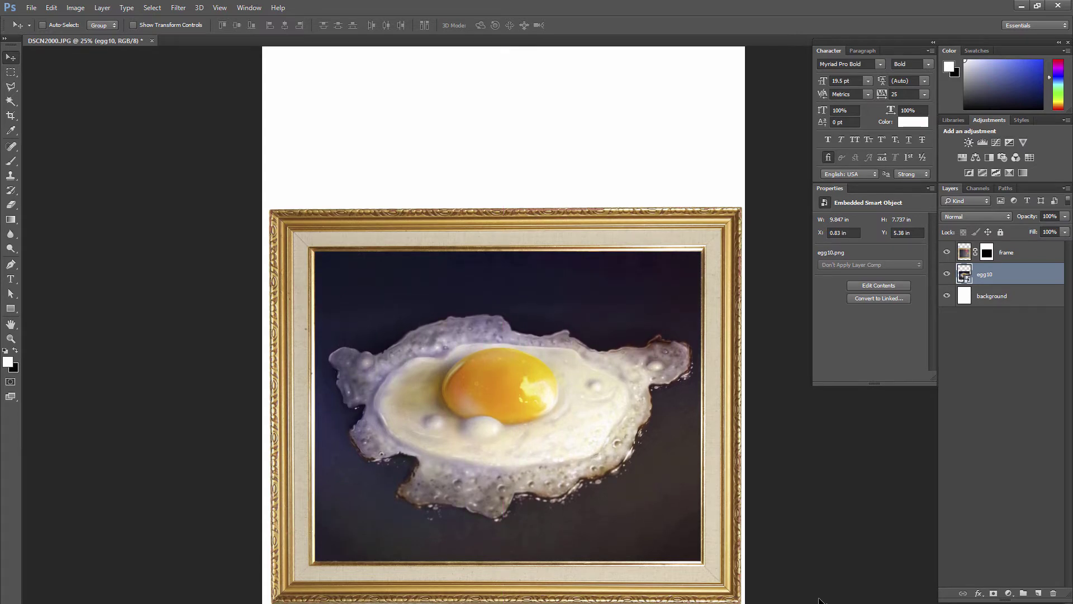
- Crop away the empty white space above the frame
click(11, 115)
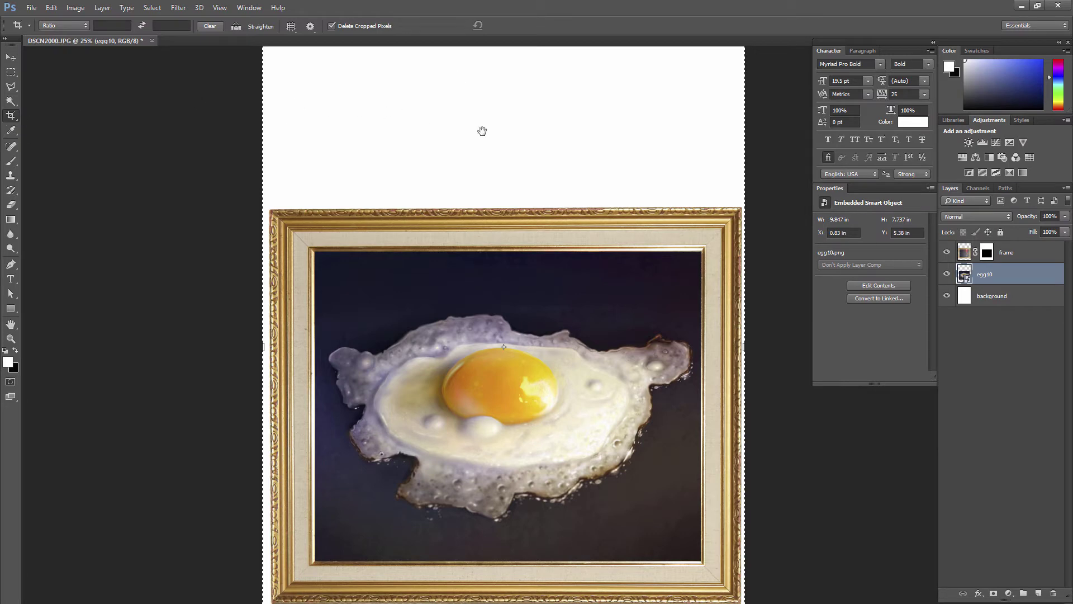
drag(482, 131, 478, 179)
drag(497, 65, 497, 151)
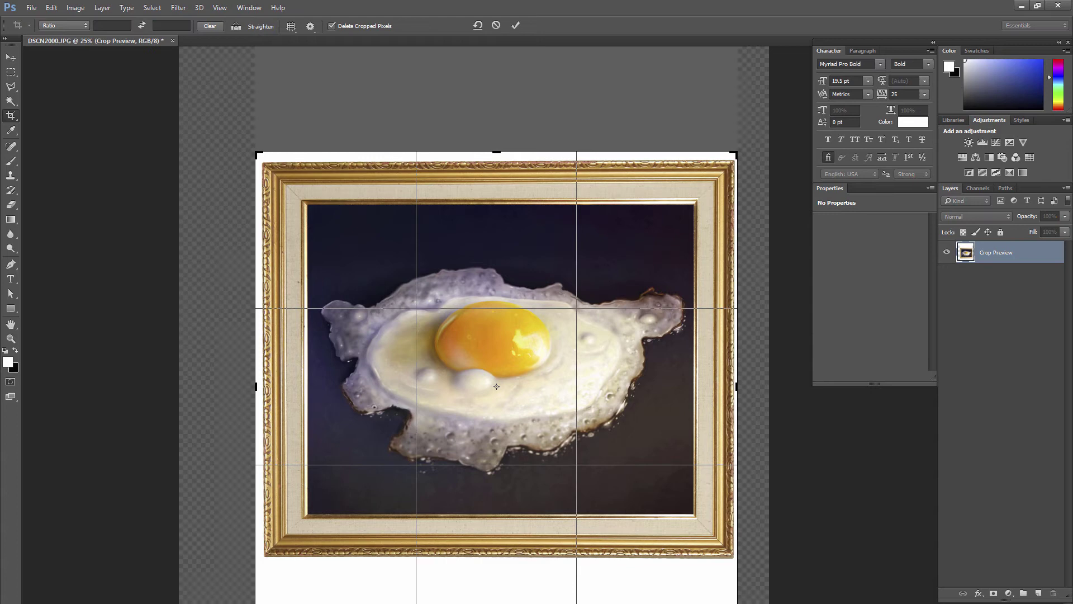
drag(496, 386, 503, 581)
key(Return)
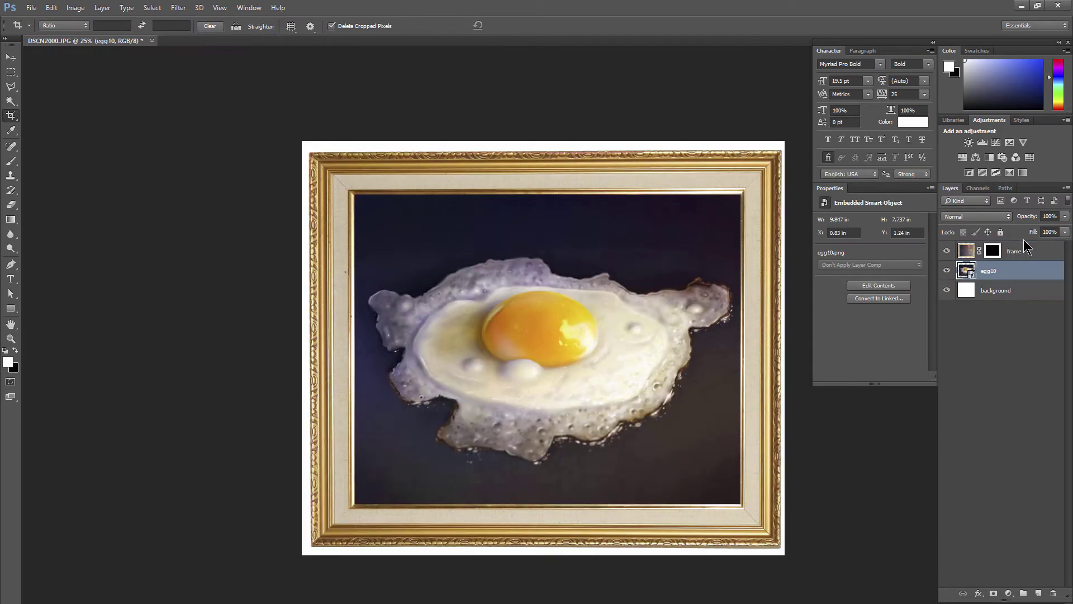
- Group frame and egg10 as 'framed art', nudge the group down, and expand it
ctrl+click(1019, 255)
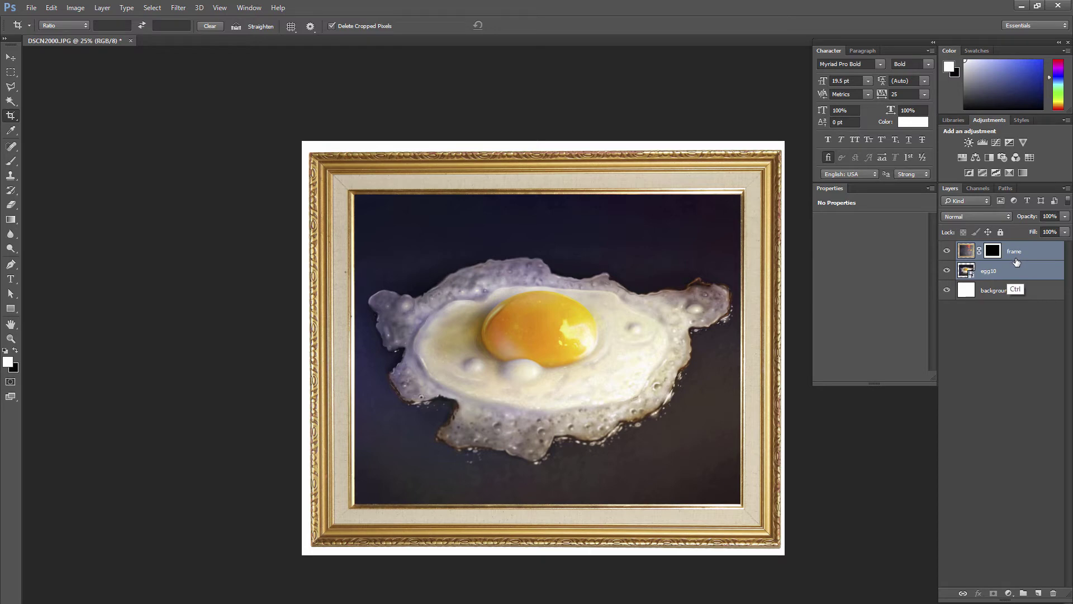
key(ctrl+g)
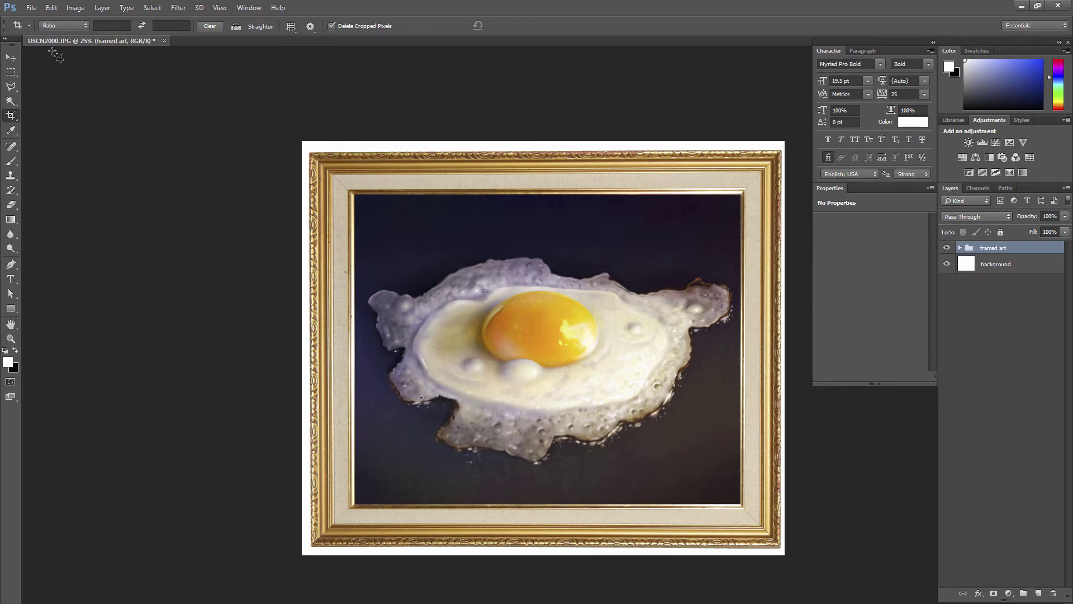
click(11, 57)
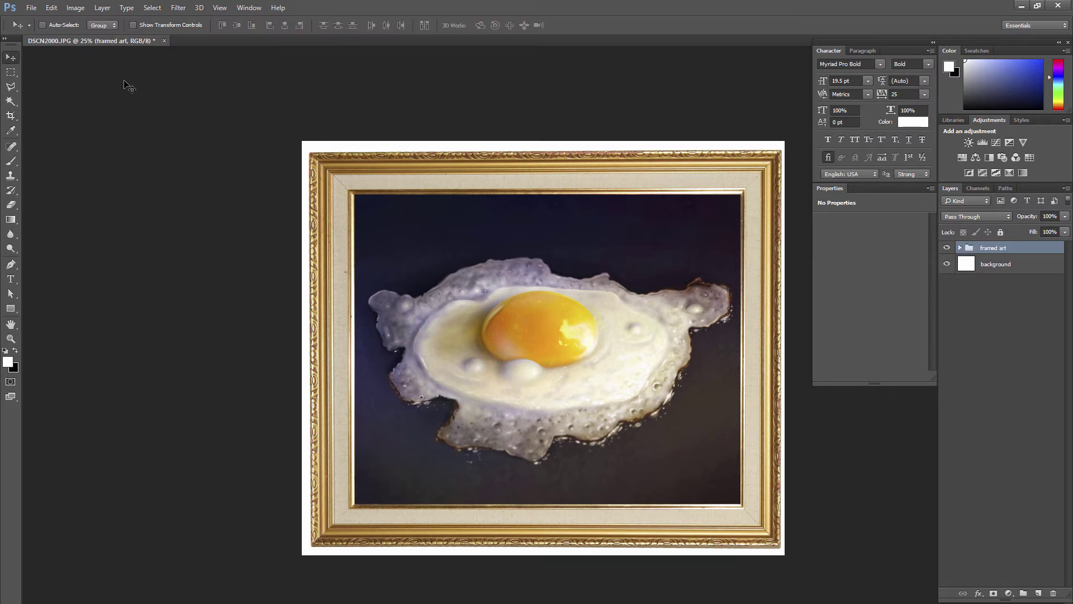
key(shift+Left)
key(shift+Up)
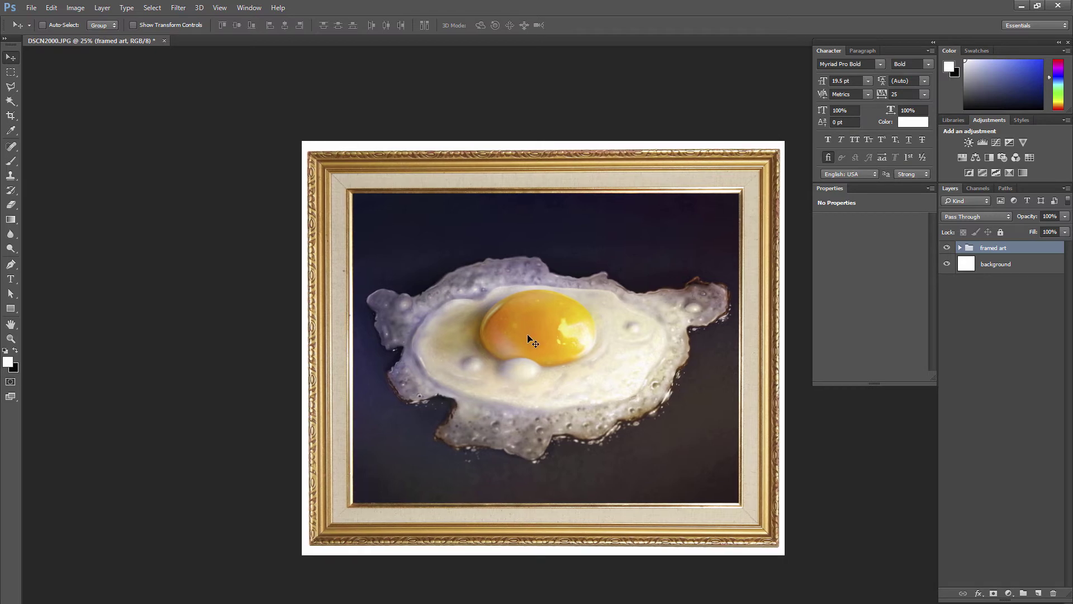
key(shift+Left)
key(shift+Left)
key(shift+Down)
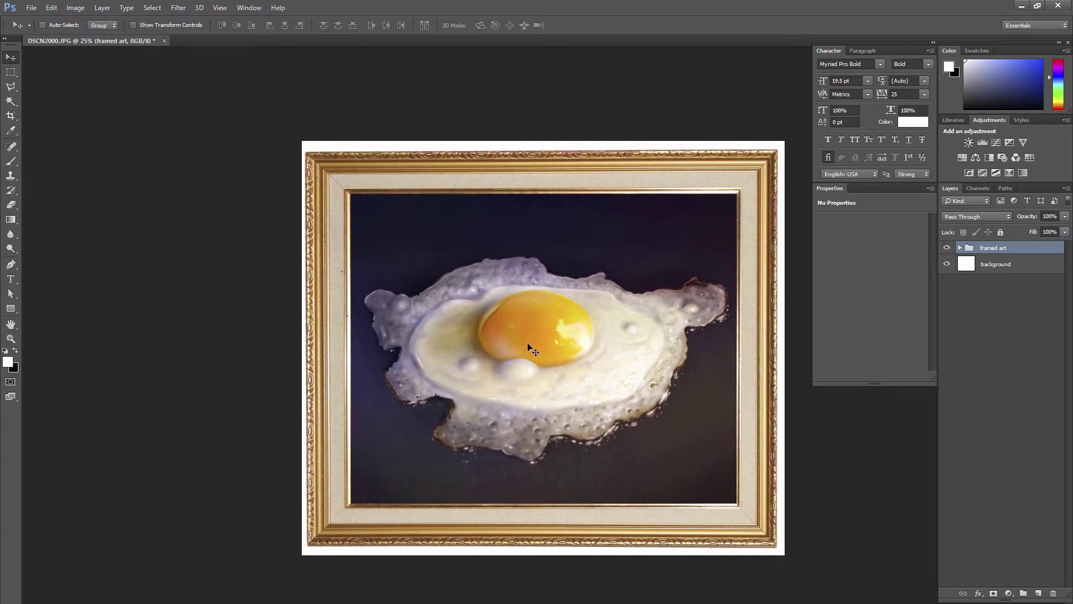
click(960, 248)
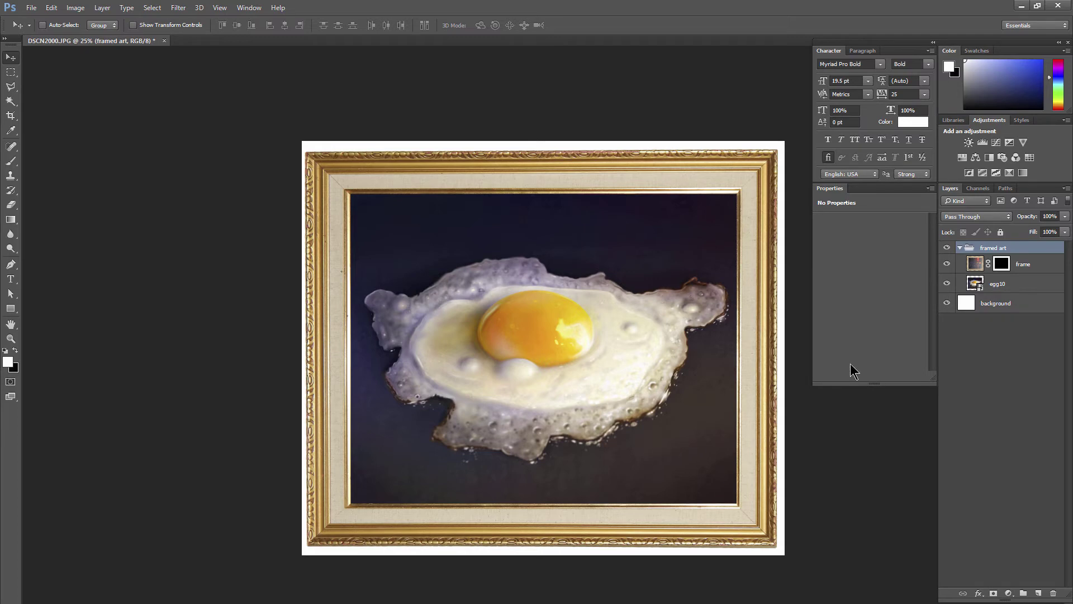
- Give egg10 a Multiply Inner Shadow at 87% opacity and 32 px distance, then inspect the edge
click(999, 287)
click(979, 594)
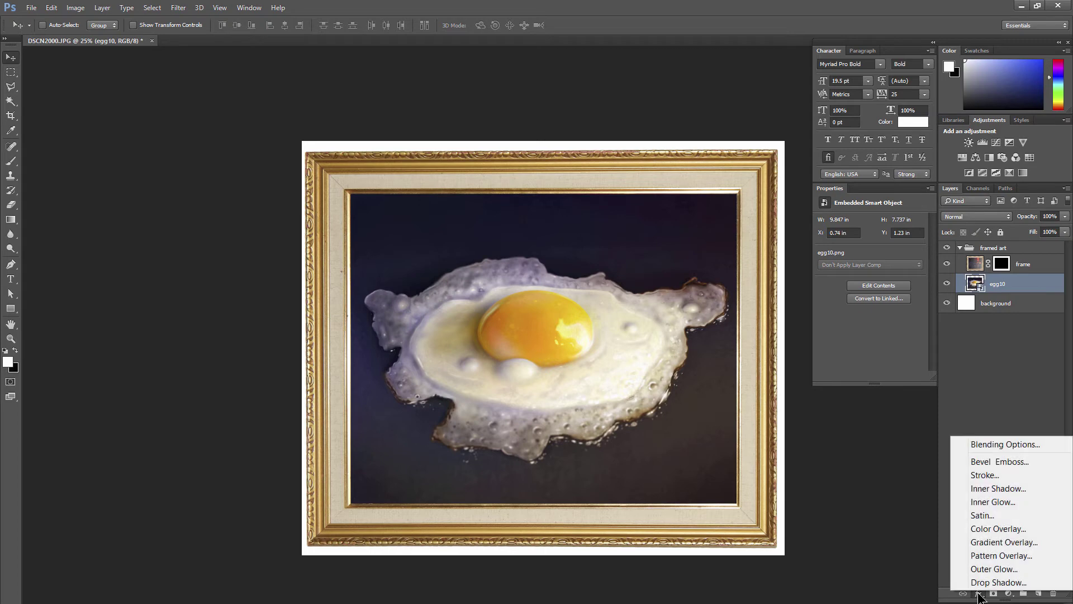
click(998, 488)
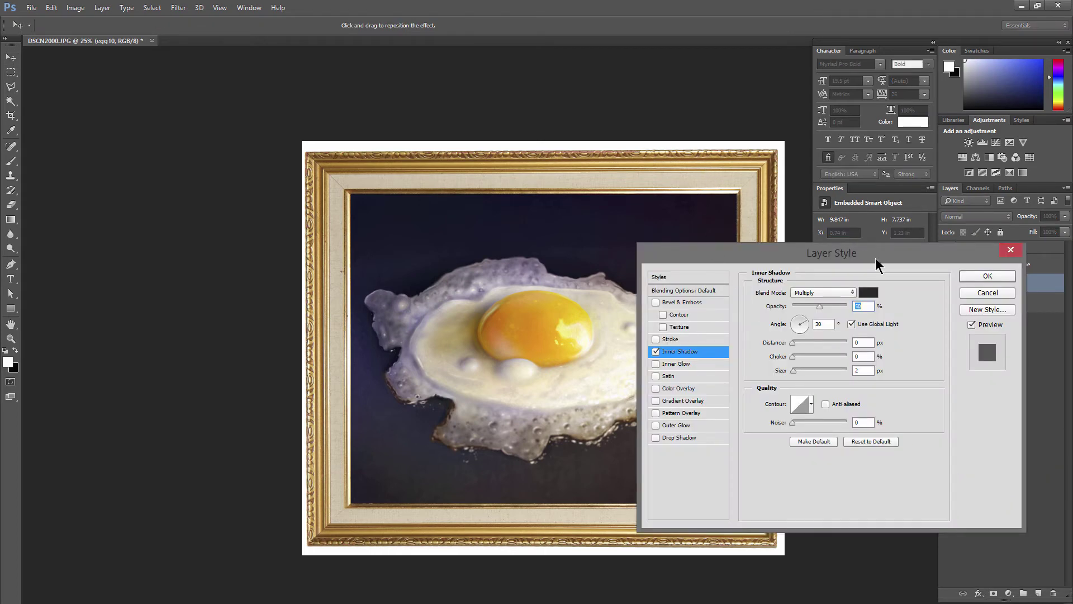
drag(794, 343, 810, 343)
drag(820, 306, 842, 308)
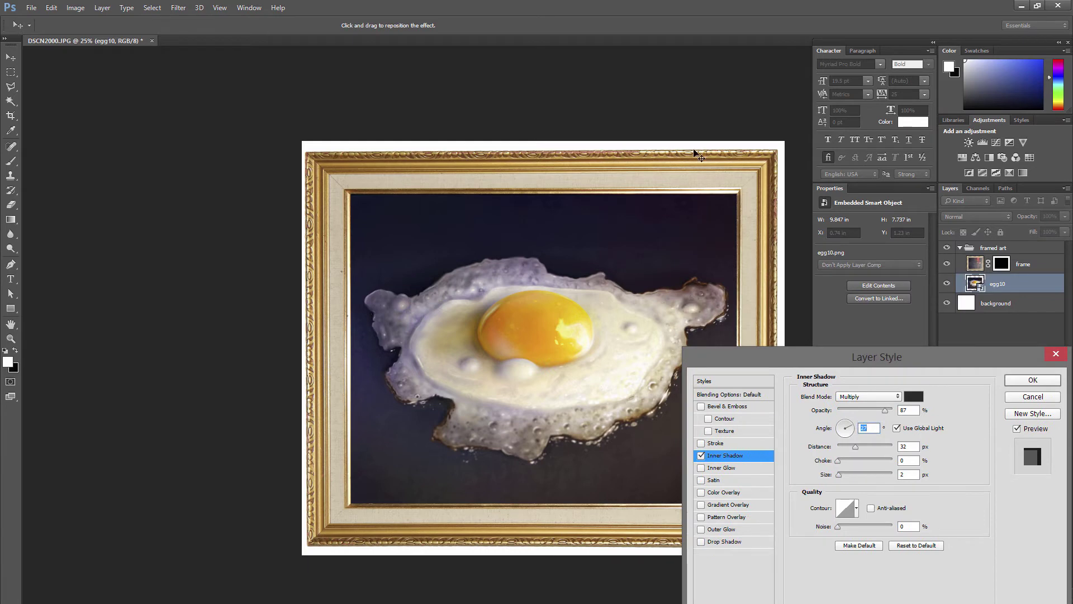
drag(699, 156, 699, 165)
click(1021, 381)
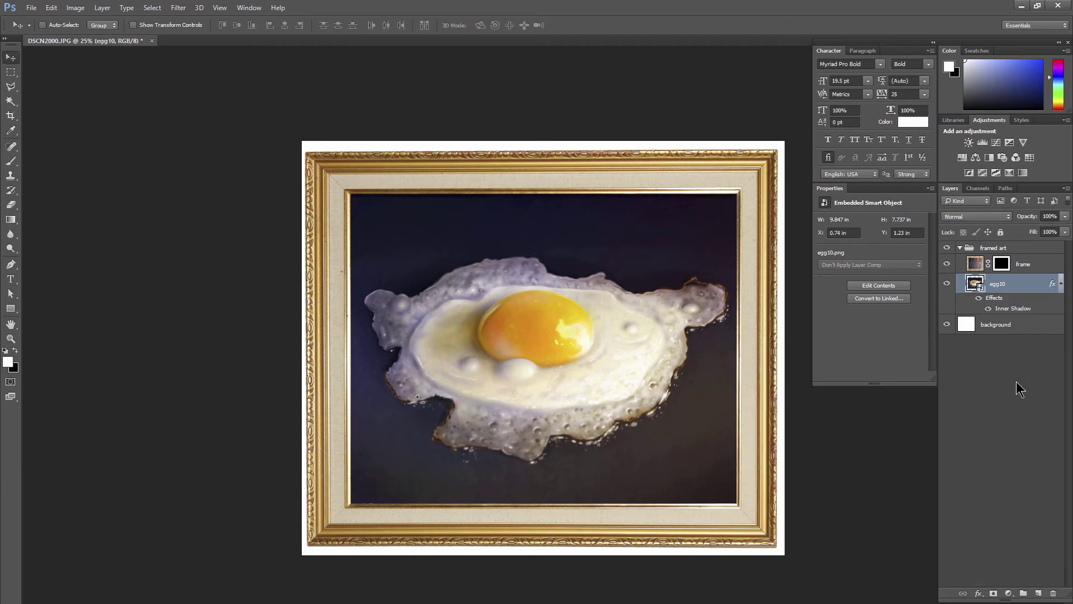
click(10, 338)
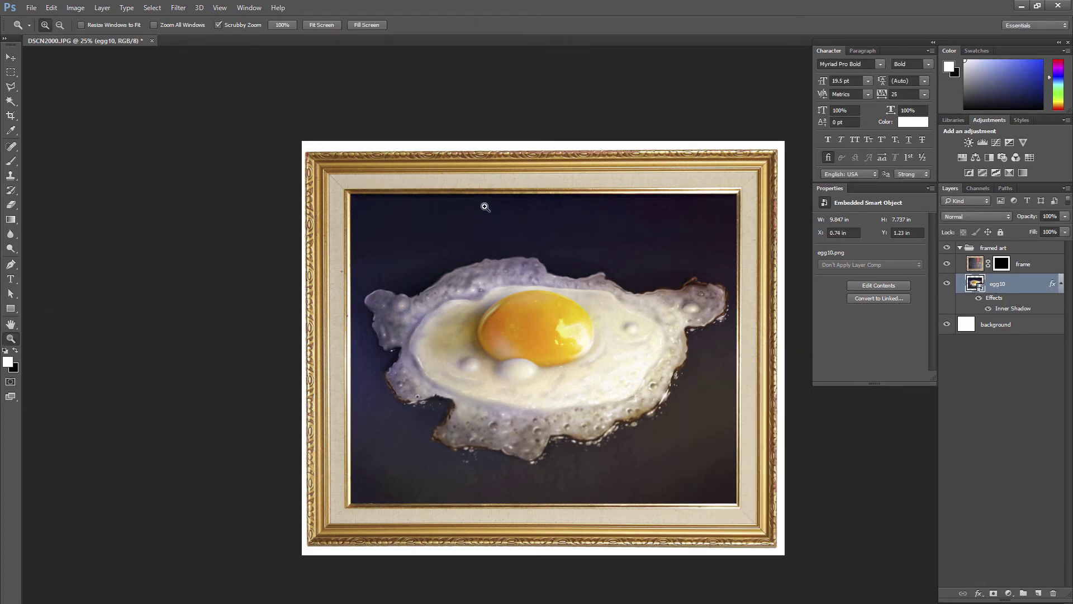
click(489, 208)
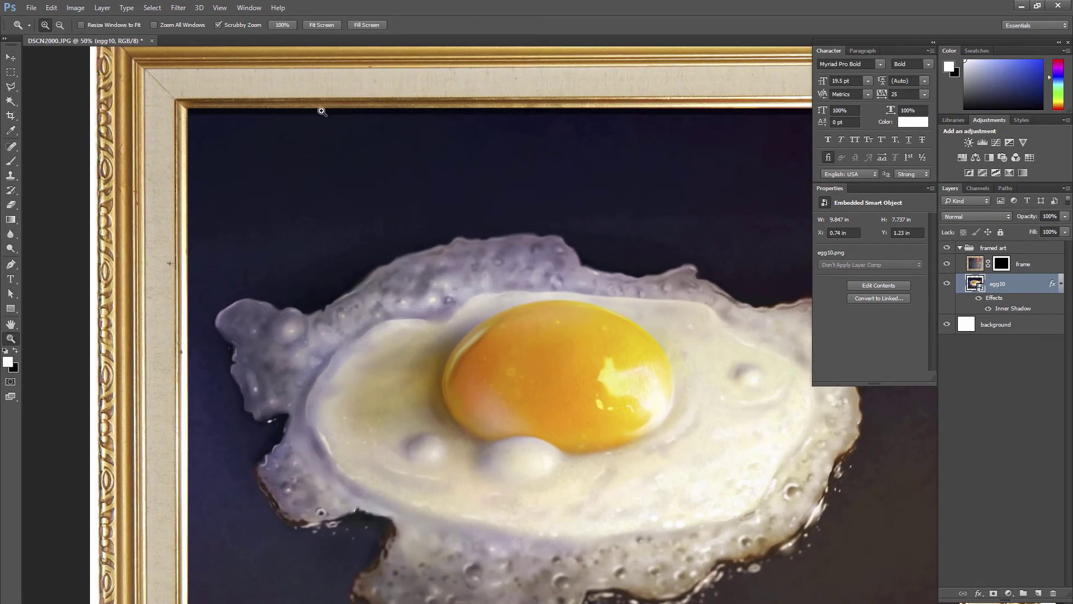
key(ctrl+minus)
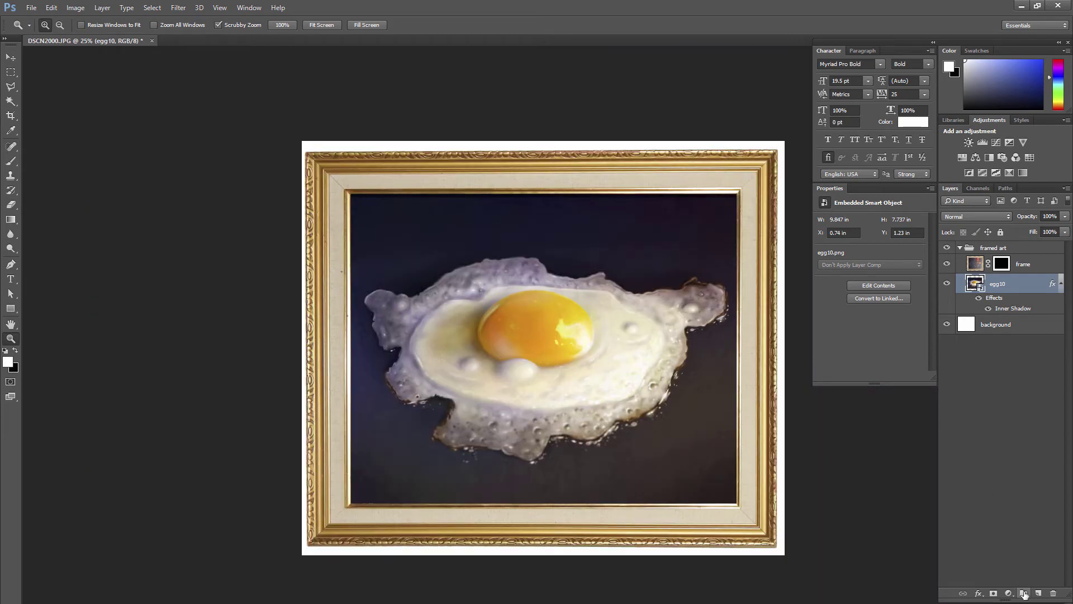
- Add a new layer named 'lighting' above egg10 and set its blend mode to Multiply
click(1038, 594)
double_click(999, 284)
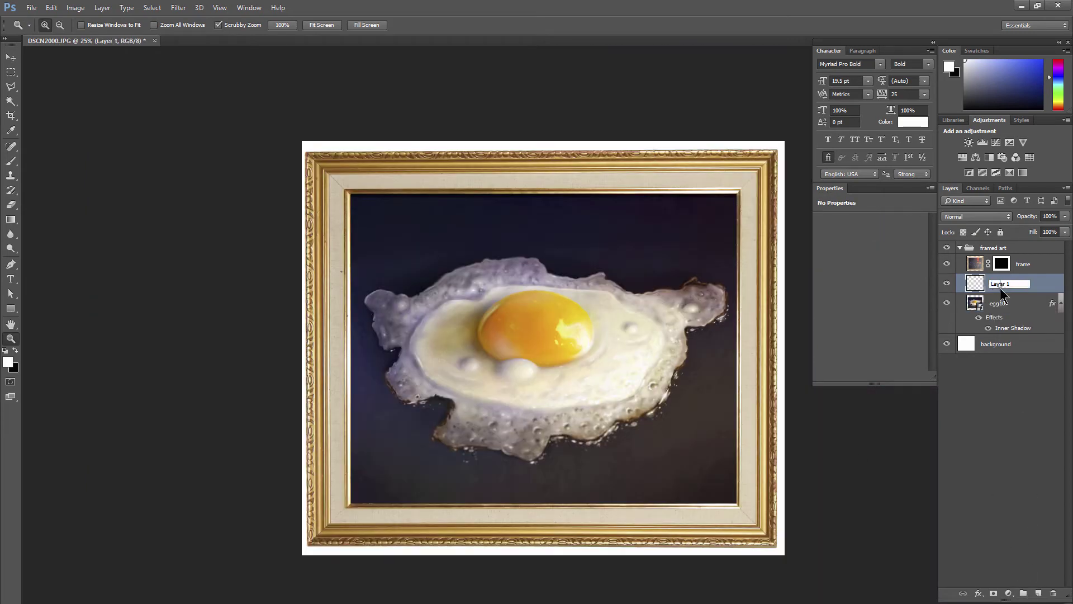
text(lighting)
key(Return)
click(972, 218)
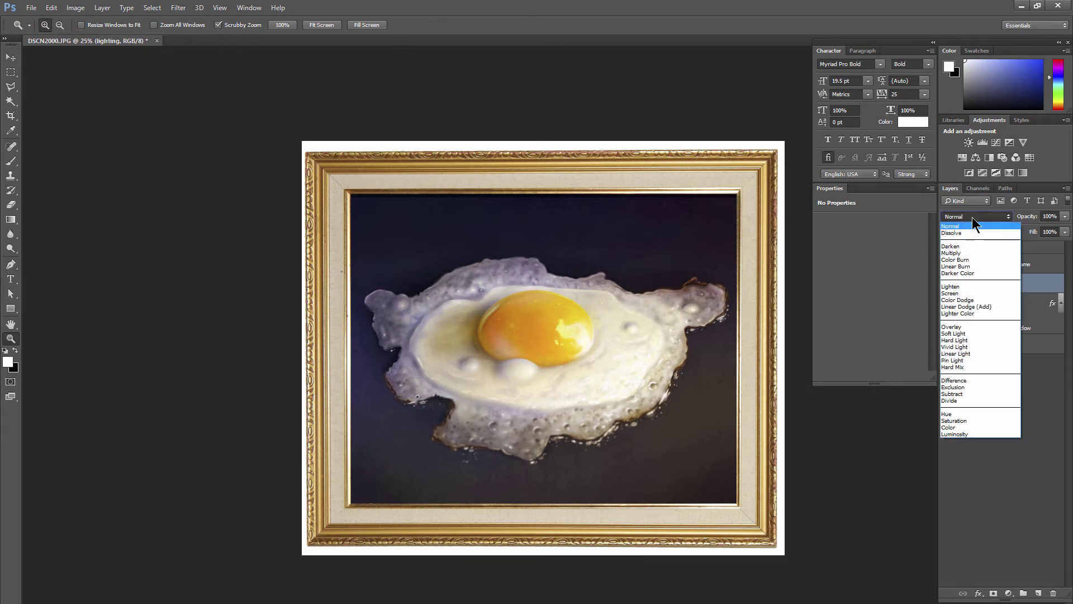
click(967, 254)
- Fill a rectangle over the picture area with dark blue-grey, then deselect
click(10, 72)
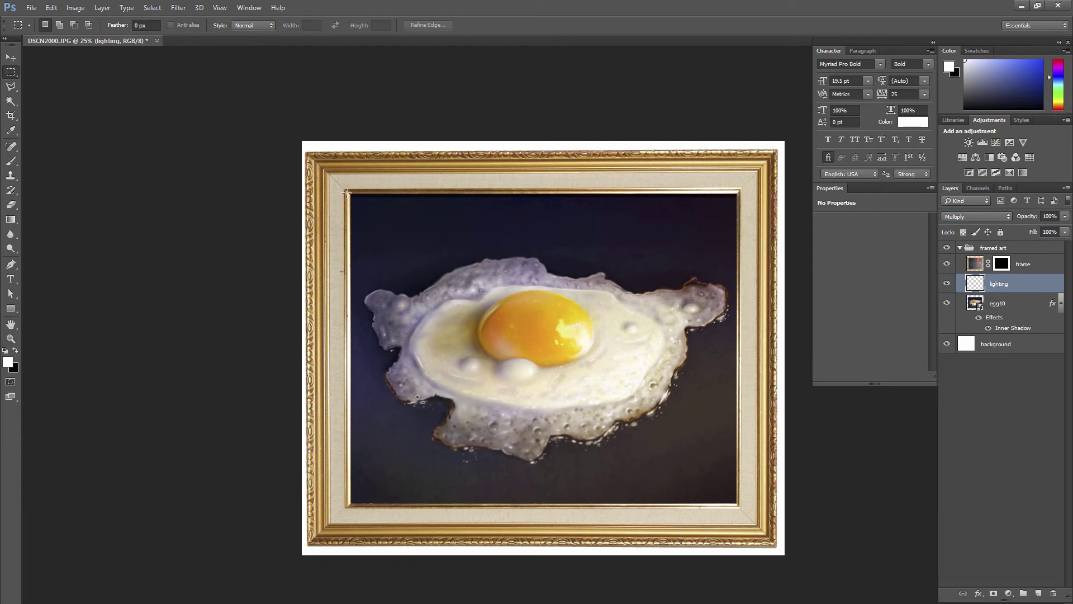
drag(346, 190, 741, 507)
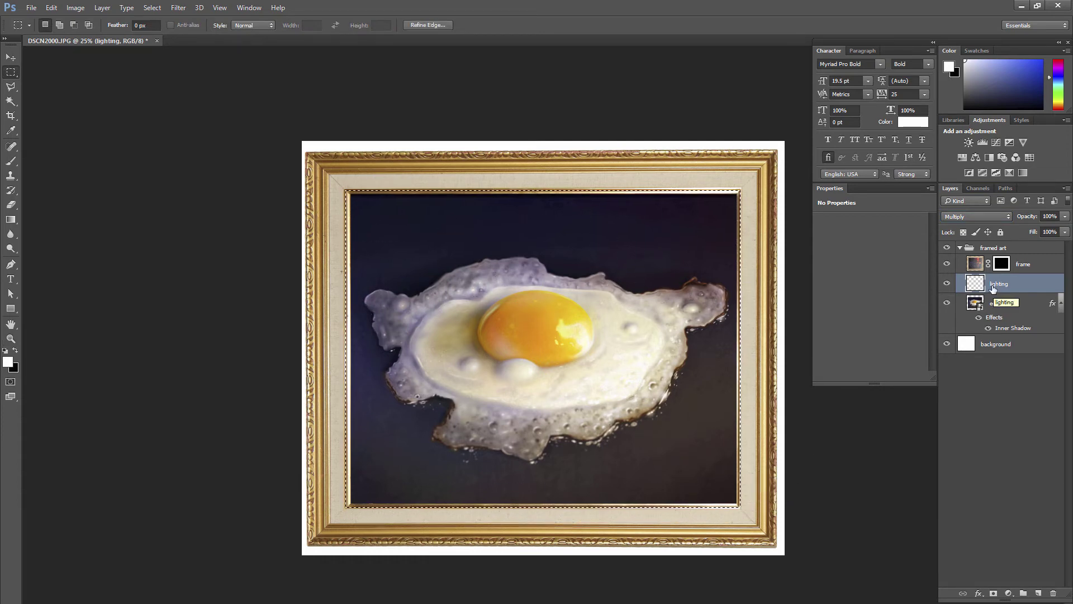
click(982, 100)
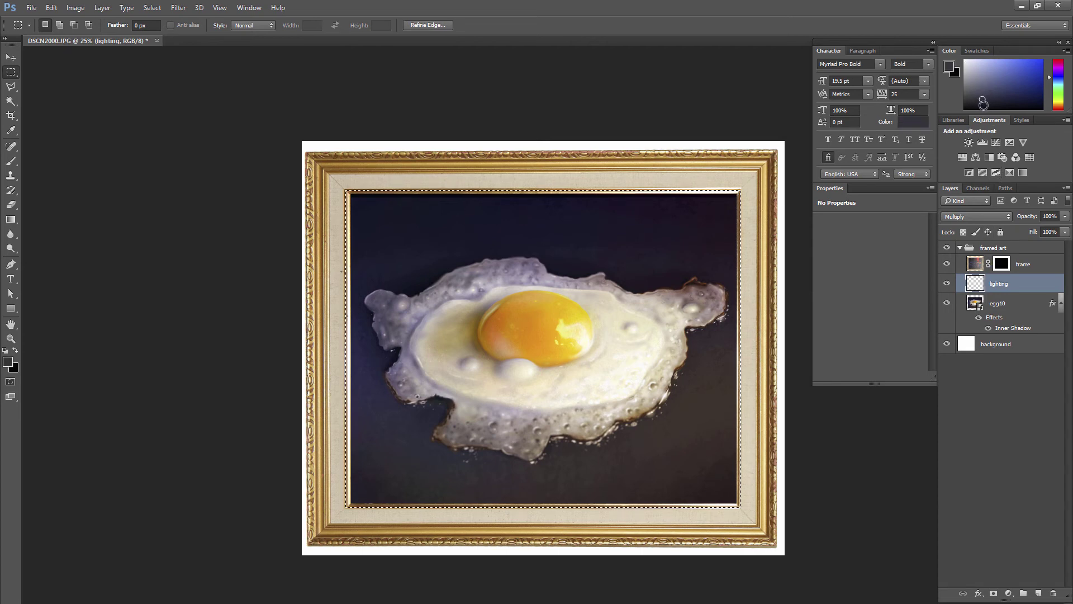
key(shift+BackSpace)
key(Return)
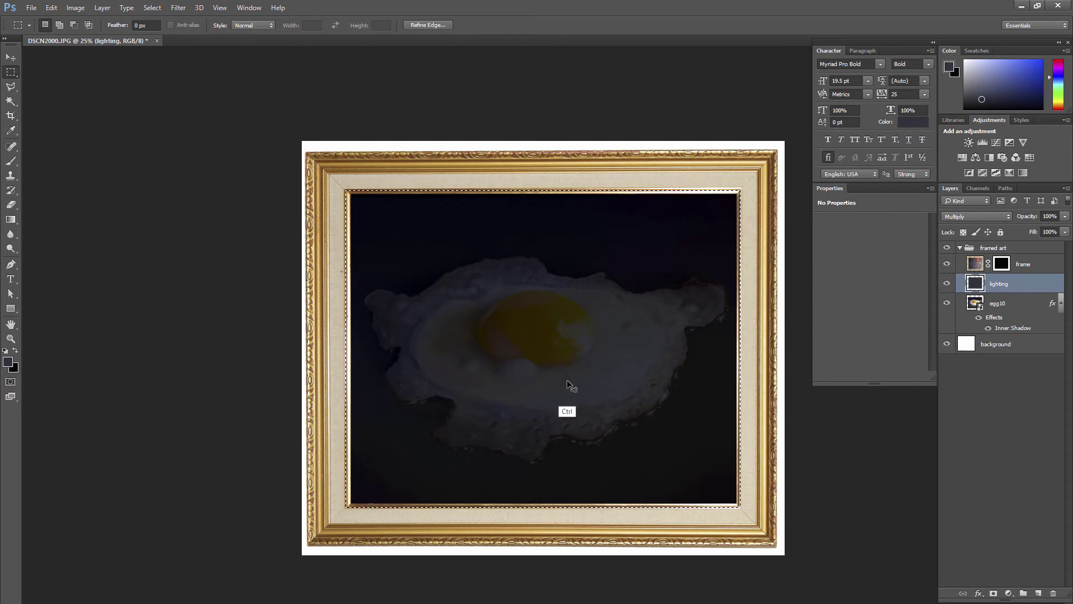
key(ctrl+d)
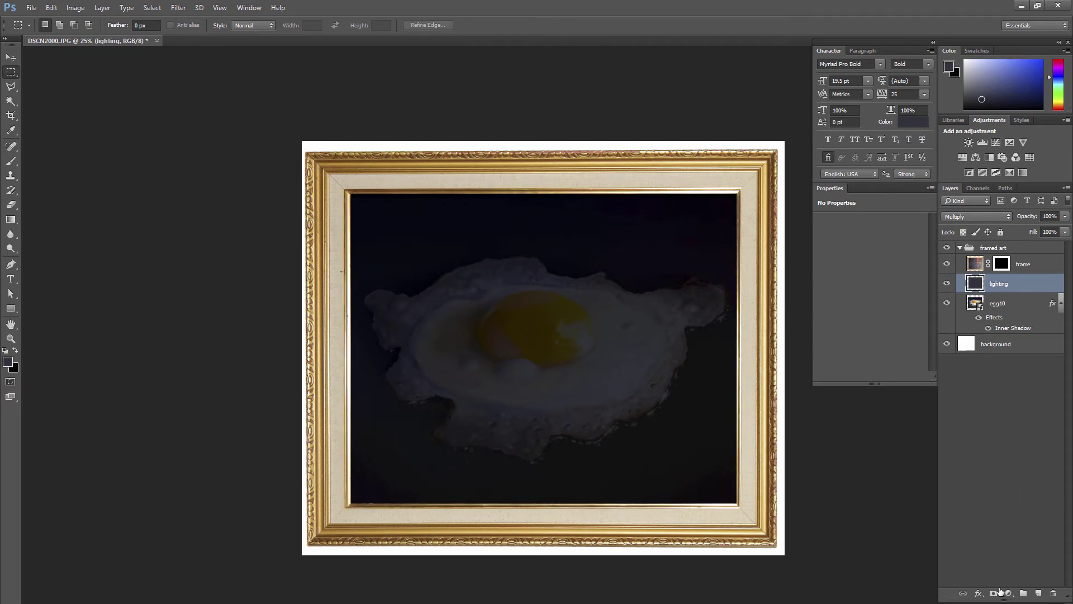
- Add a layer mask to lighting and drag a radial gradient across the picture
click(997, 592)
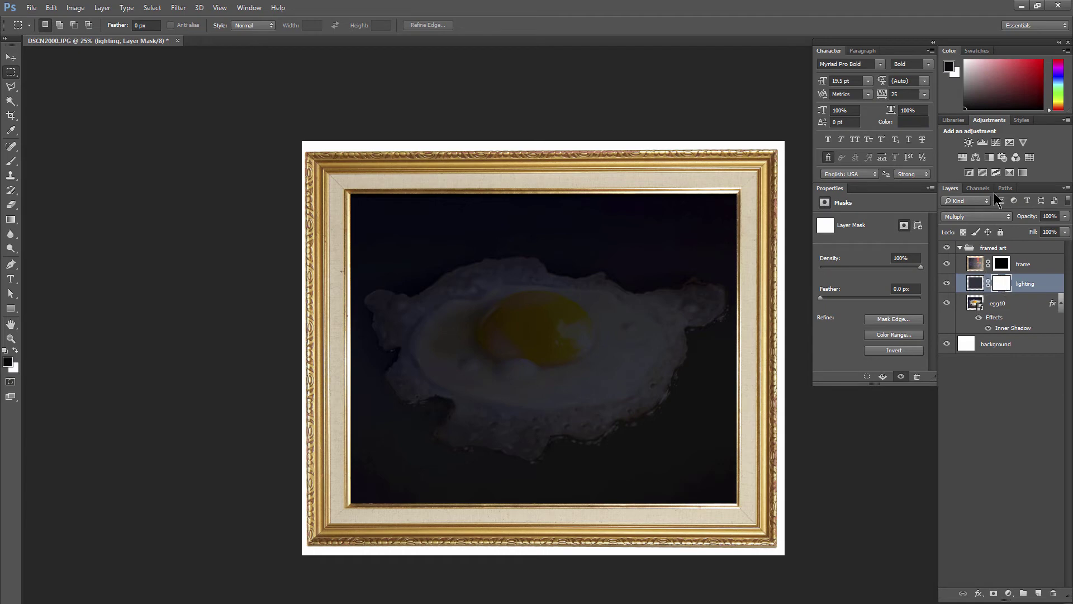
click(11, 220)
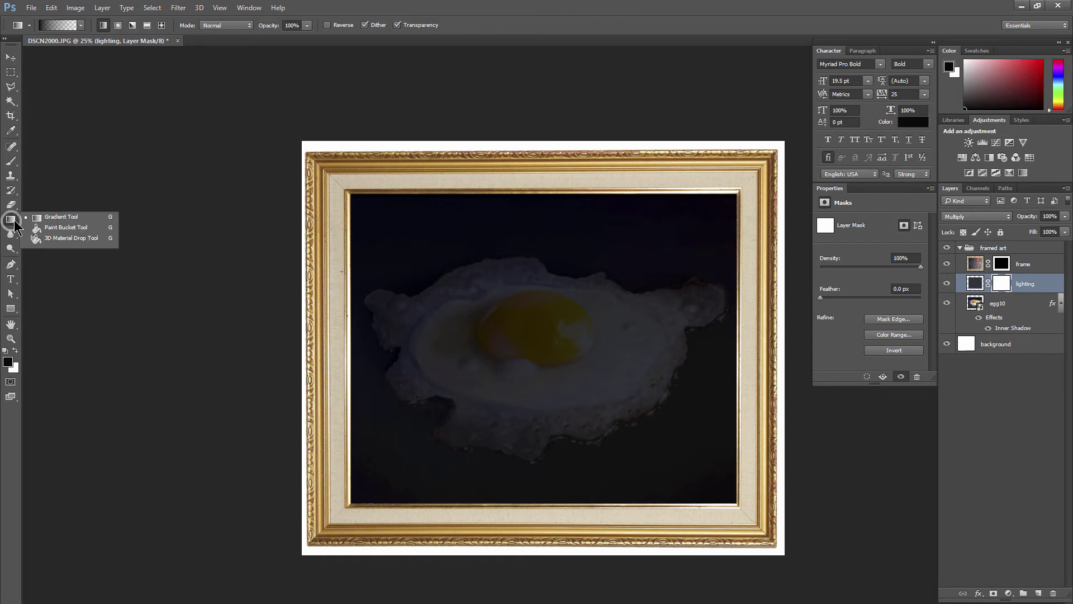
click(56, 216)
click(117, 25)
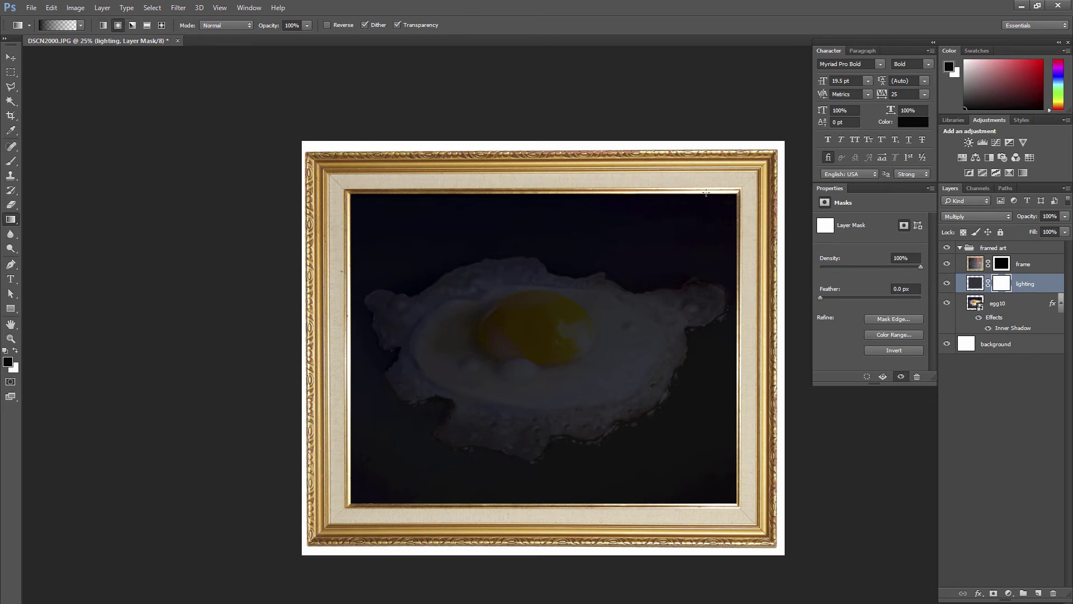
drag(677, 226, 368, 541)
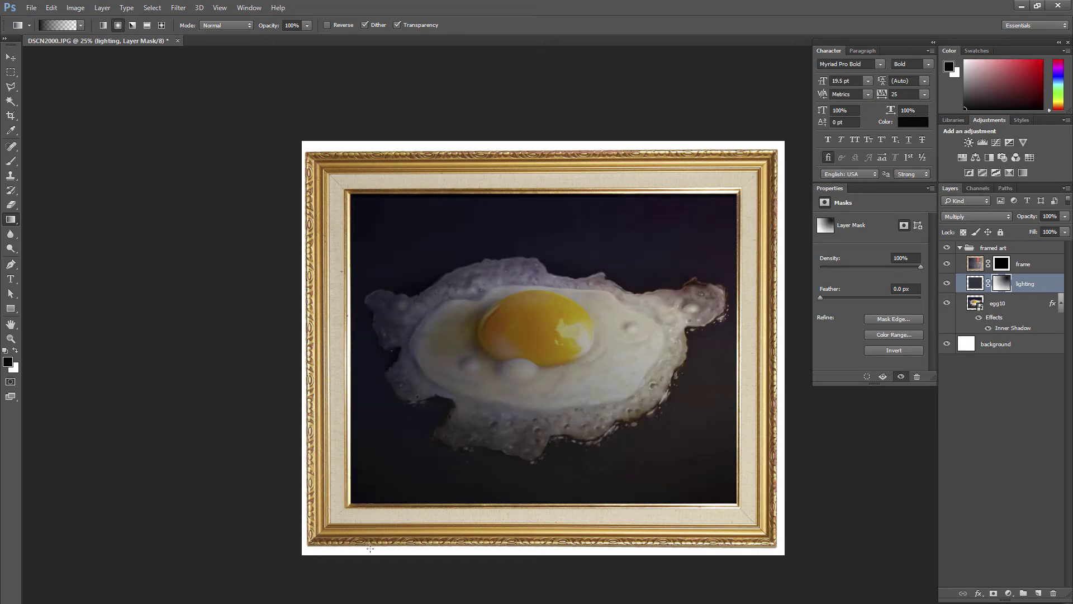
- Lower the lighting layer's opacity to 25% and toggle its visibility to compare
click(1065, 217)
drag(1065, 229, 1018, 231)
click(946, 283)
click(946, 283)
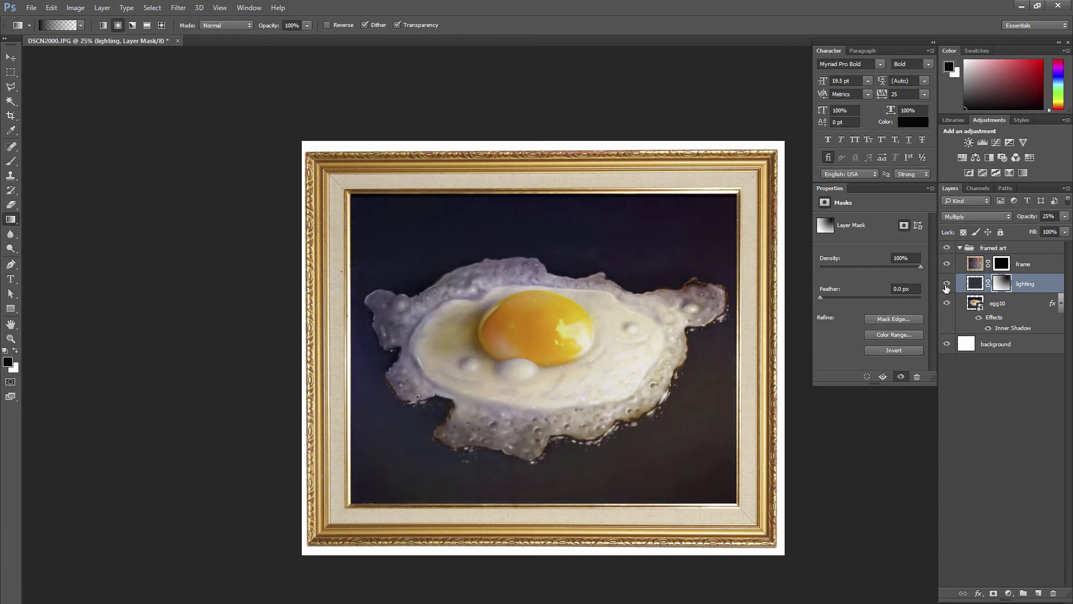
click(946, 283)
click(946, 283)
- Add a new layer and set the foreground colour to middle grey (brightness 50)
click(1038, 593)
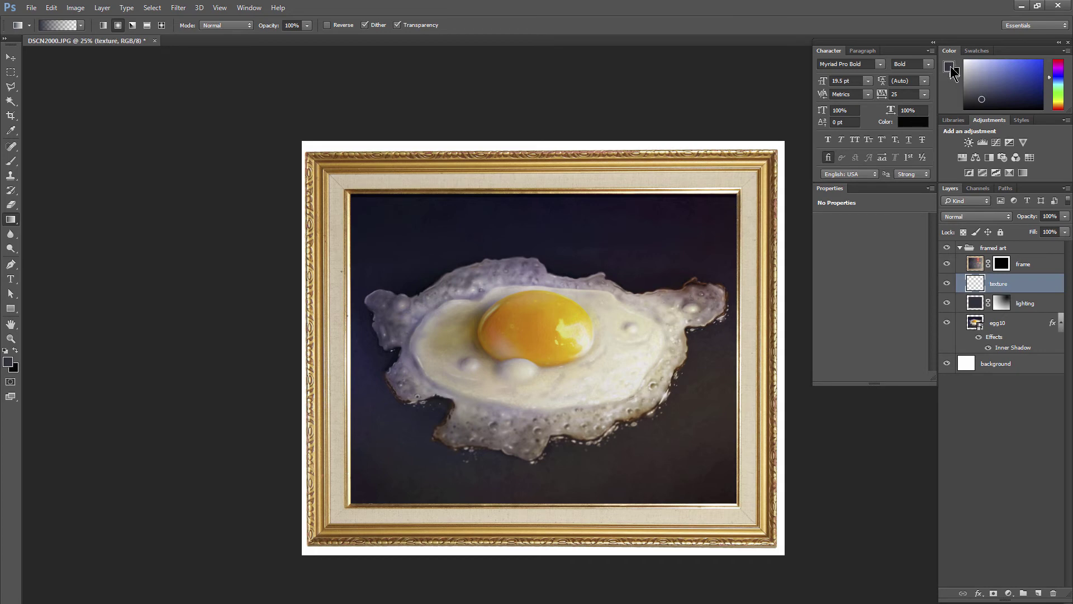
click(951, 67)
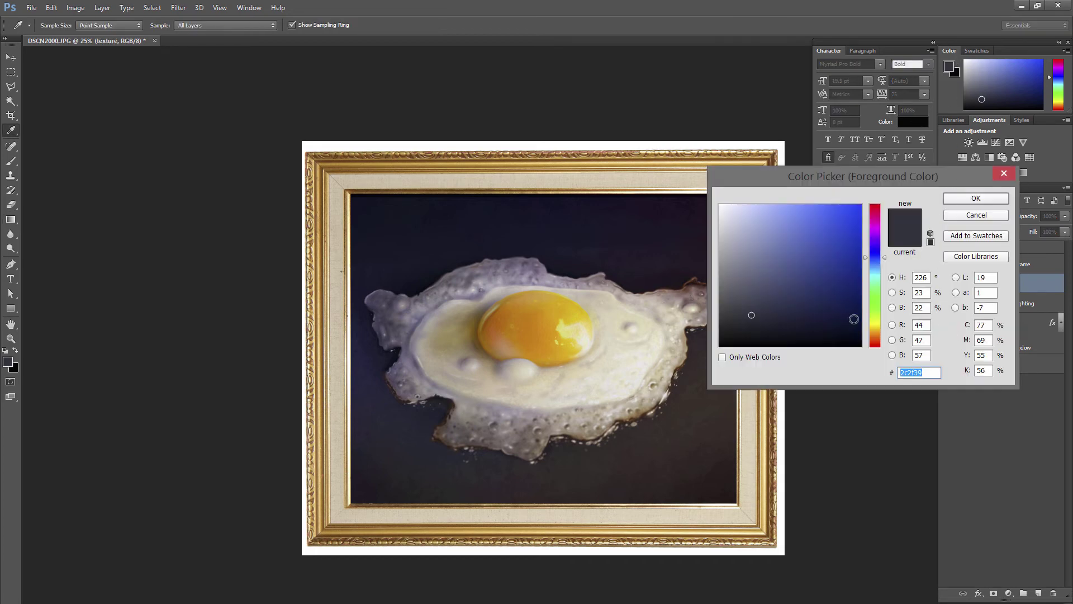
drag(759, 303, 698, 279)
double_click(920, 307)
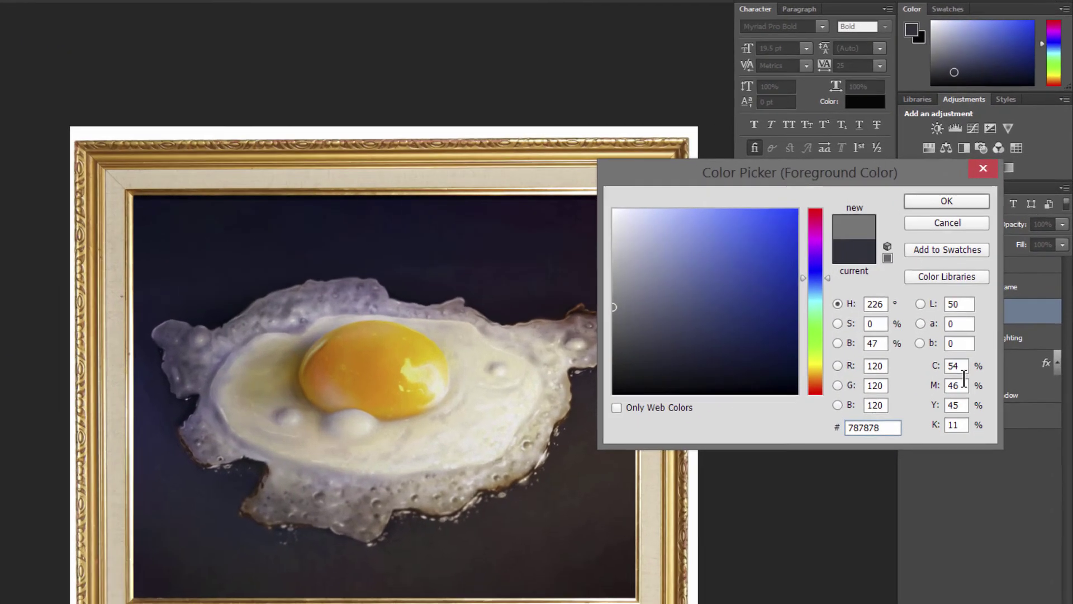
text(51)
double_click(920, 307)
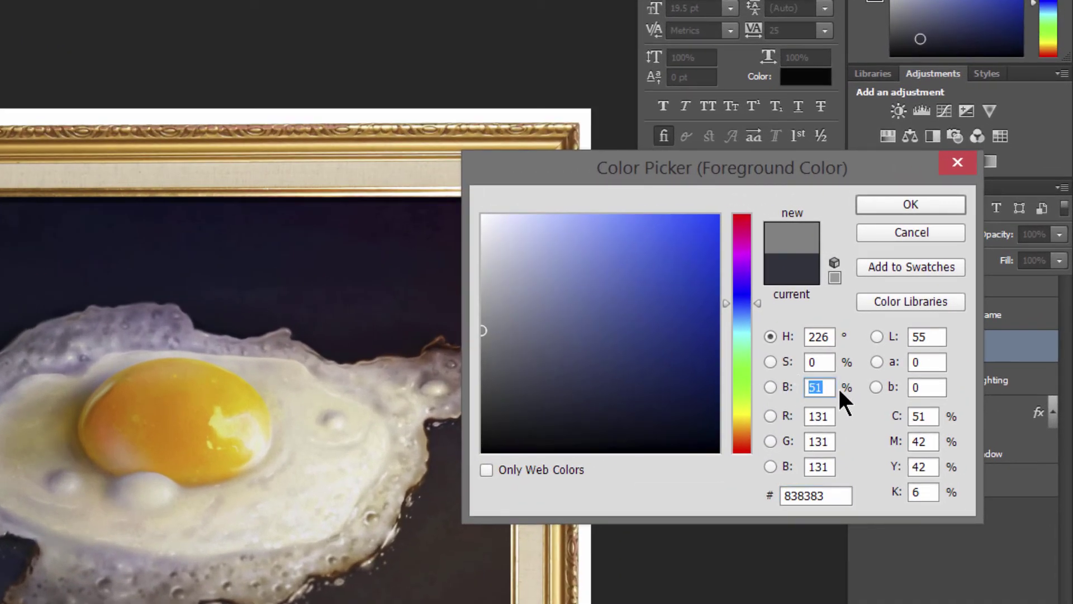
text(50)
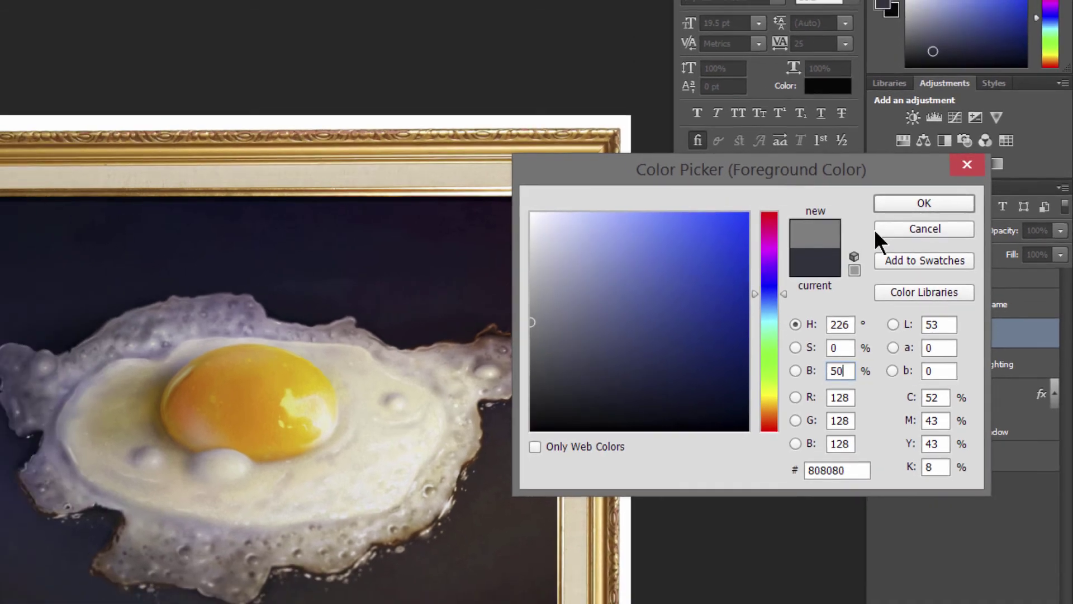
click(911, 204)
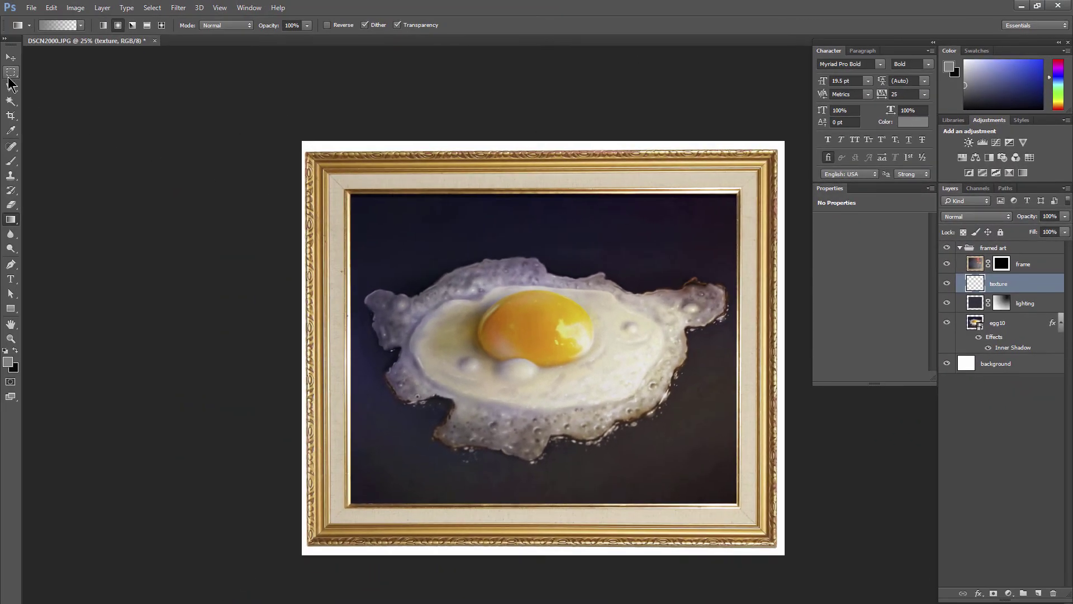
- Select the opening inside the frame and fill it with the grey foreground colour
click(10, 71)
drag(347, 191, 735, 509)
drag(741, 509, 741, 508)
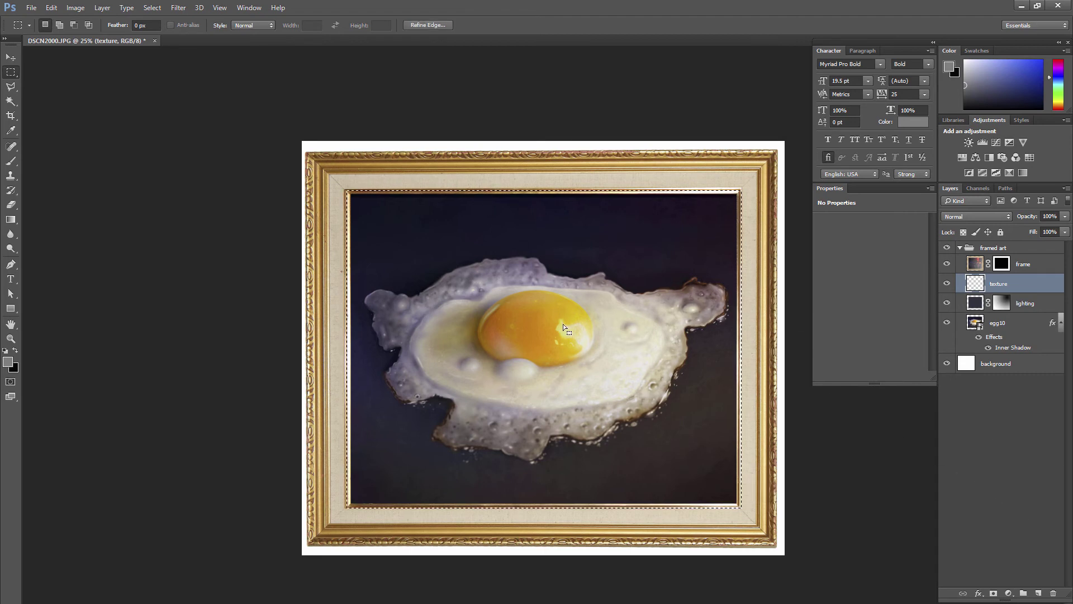
key(shift+F5)
click(613, 194)
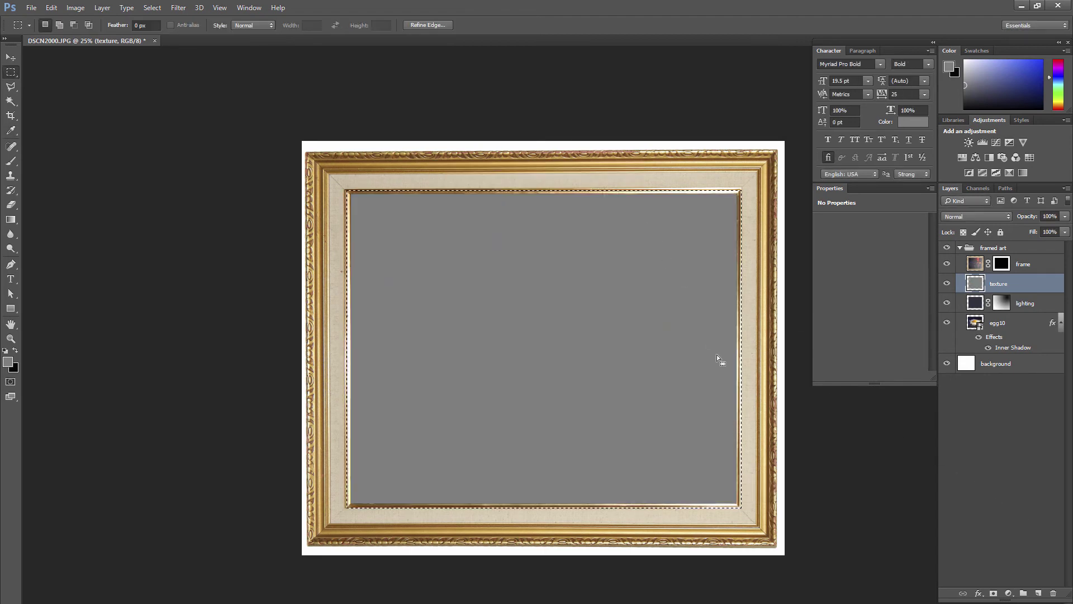
- Set the texture layer's blend mode to Overlay and deselect
click(969, 217)
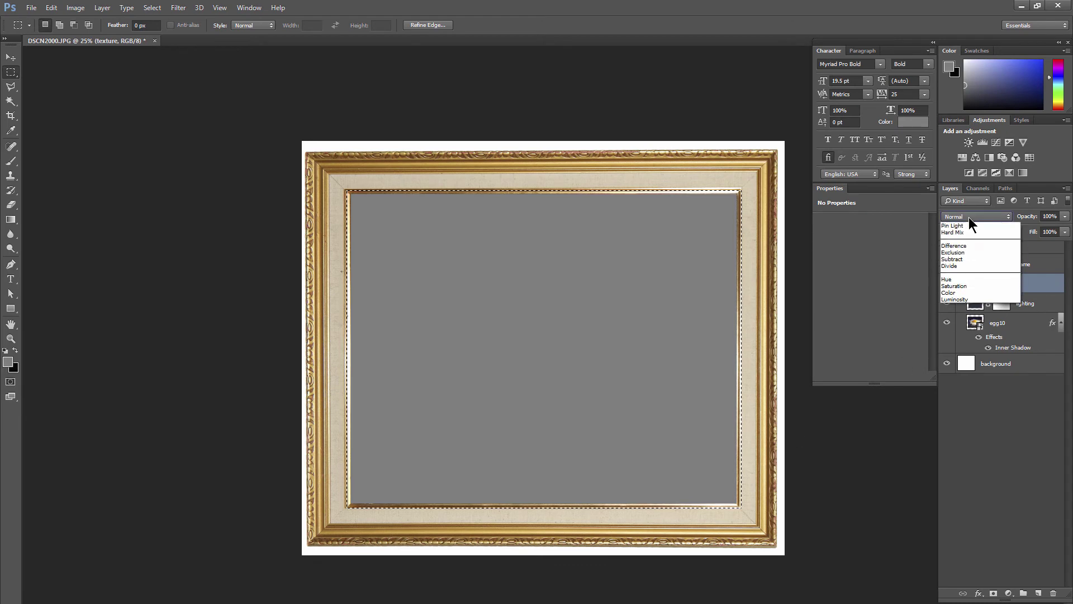
click(969, 327)
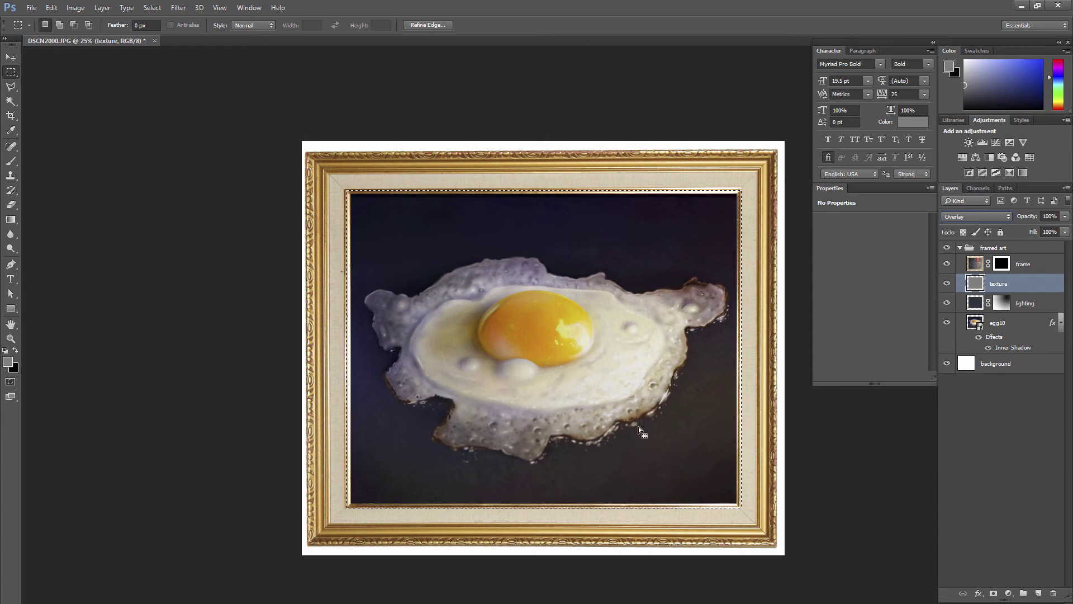
key(ctrl)
key(ctrl+d)
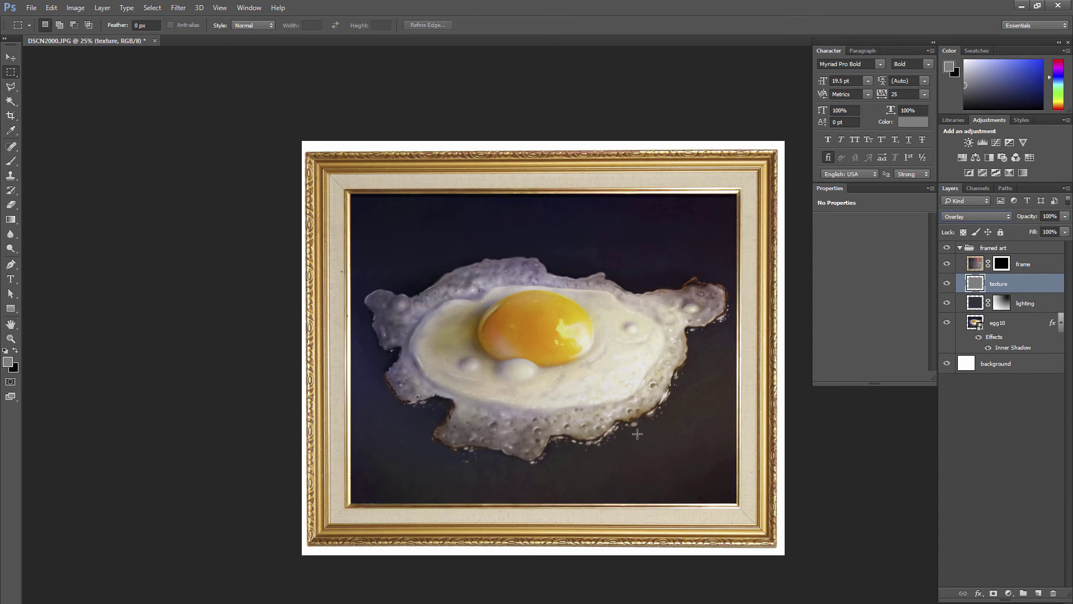
- Apply the Filter Gallery Texturizer with Canvas texture, 100% scaling and relief 4
click(178, 7)
click(207, 65)
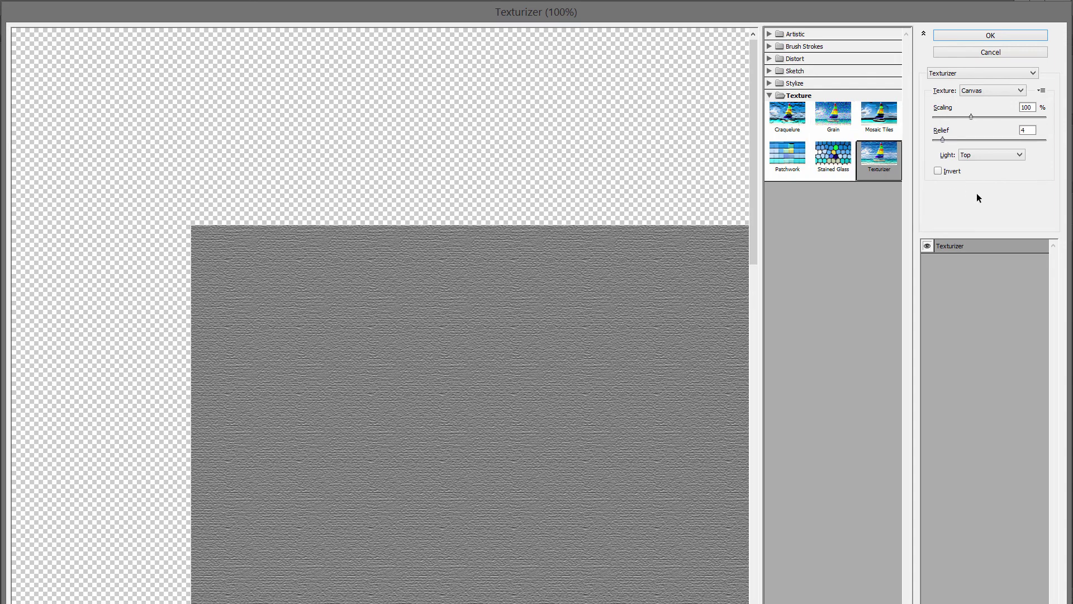
click(970, 72)
click(970, 72)
click(985, 90)
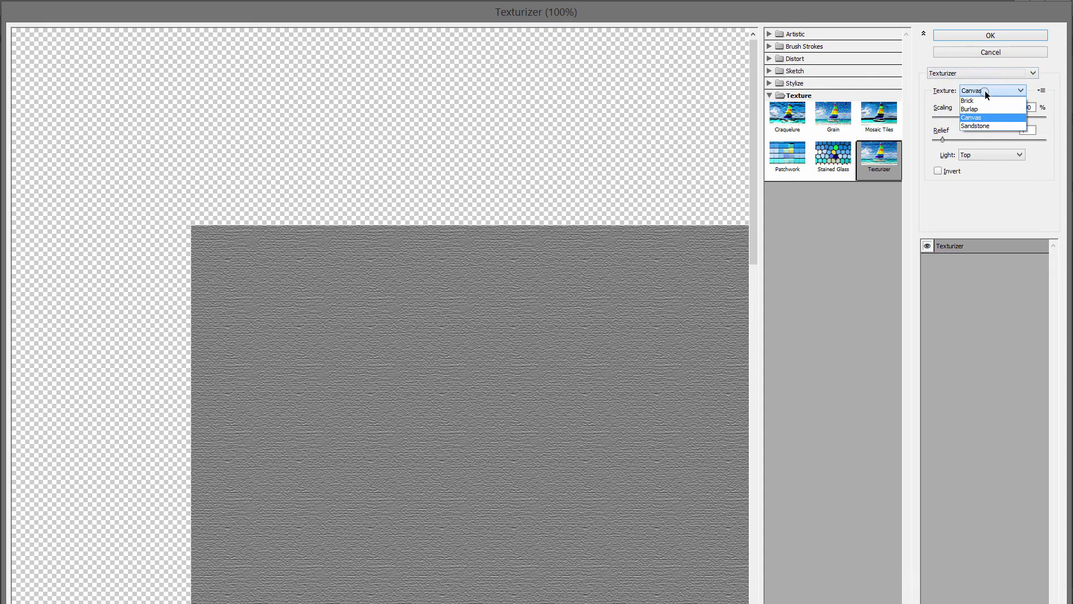
click(982, 120)
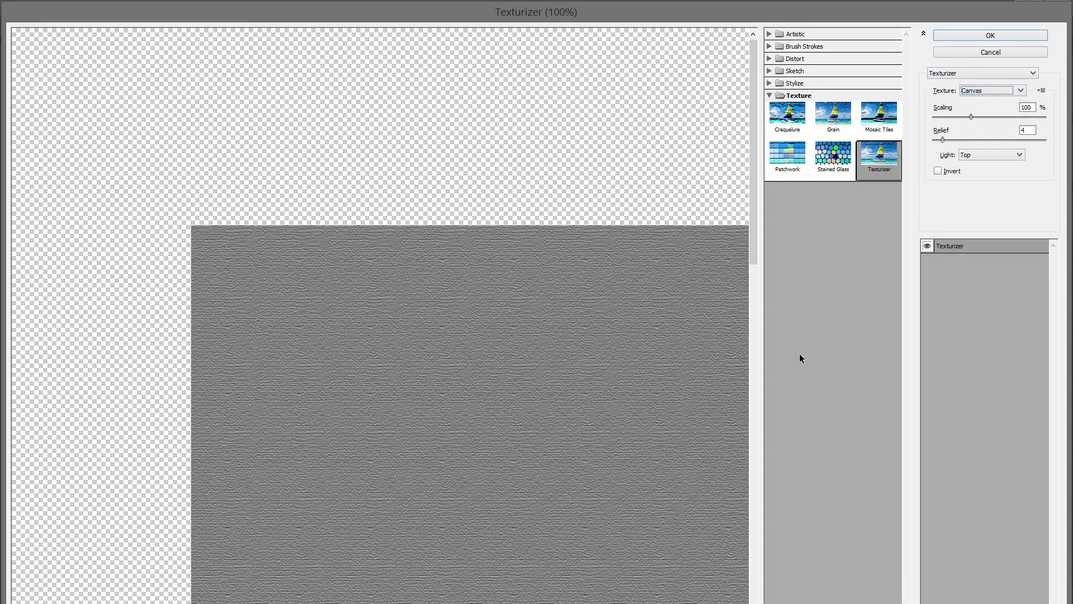
click(984, 36)
- Lower the texture layer's opacity to 61% and hide the white background layer
key(z)
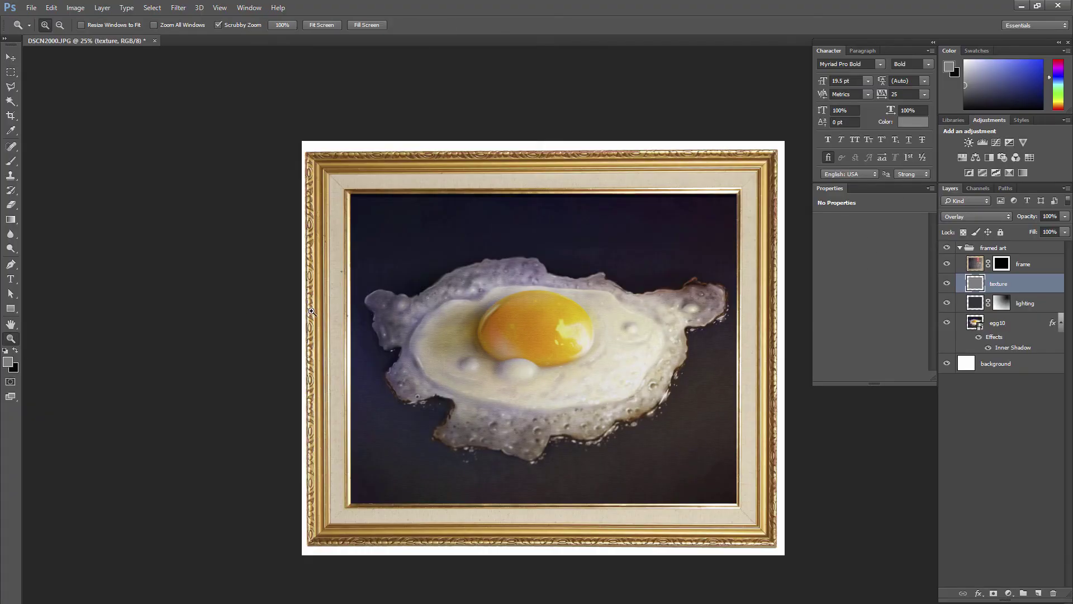
drag(480, 352, 503, 479)
key(Tab)
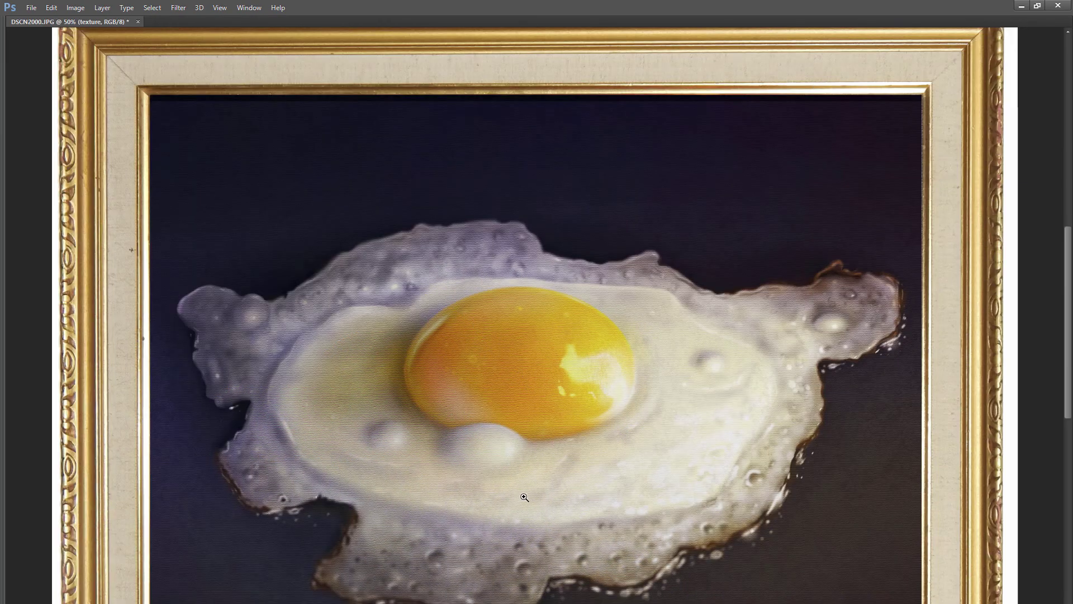
key(Tab)
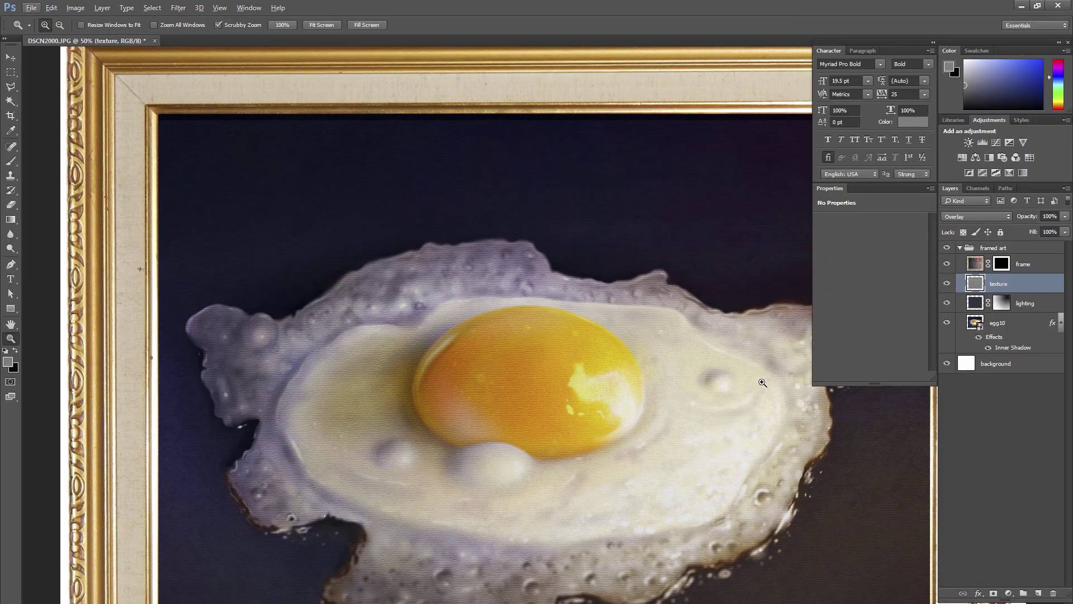
click(1065, 217)
drag(1064, 229, 1055, 237)
key(Tab)
key(ctrl+minus)
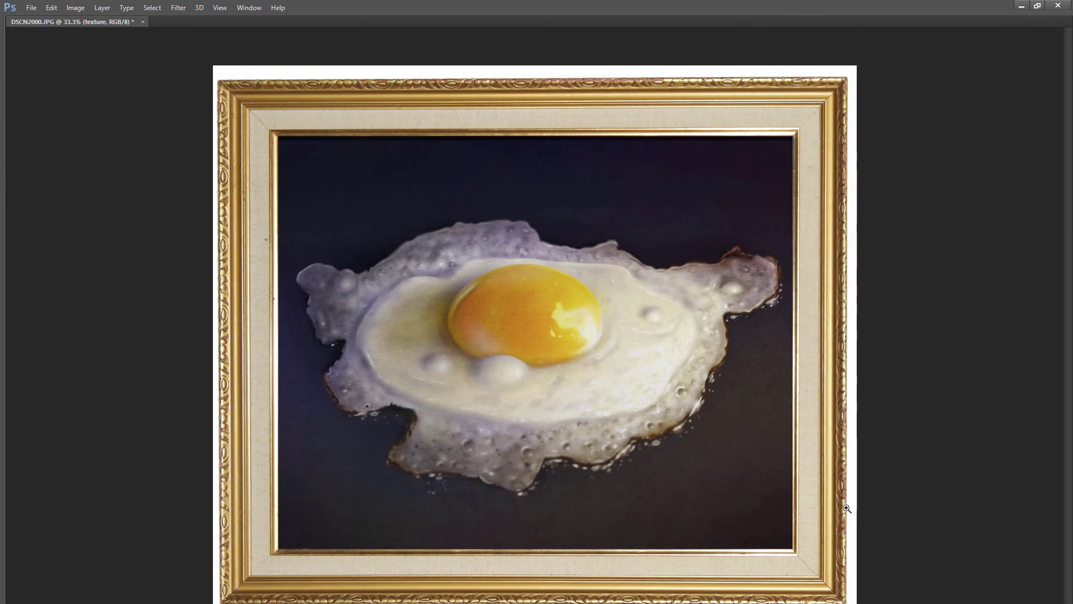
key(Tab)
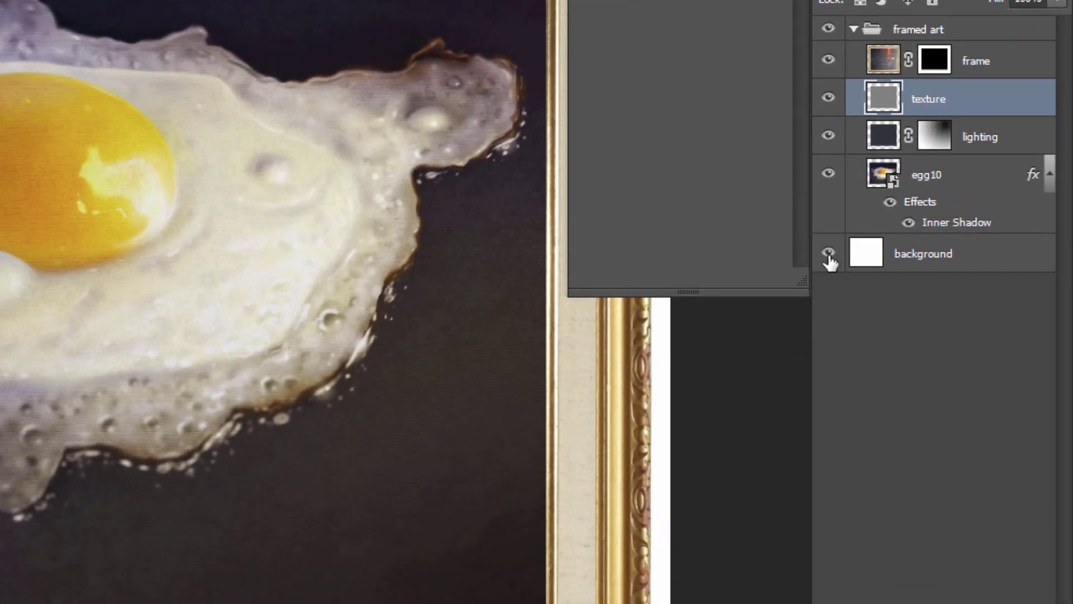
click(947, 364)
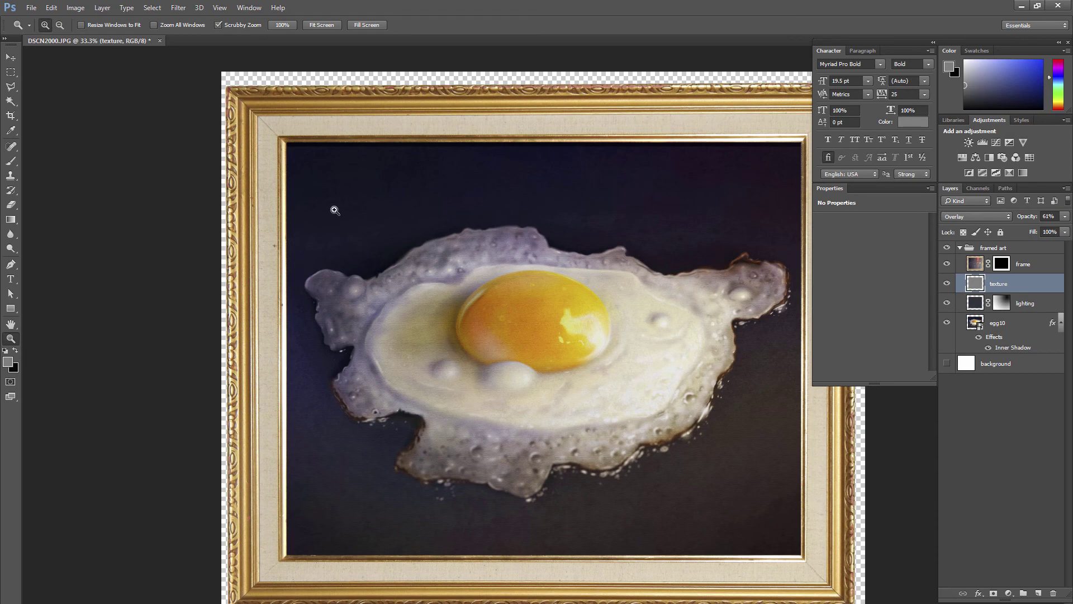
- Save As 'egg-framed' in Photoshop (*.PSD) format in the real-frame folder
click(32, 9)
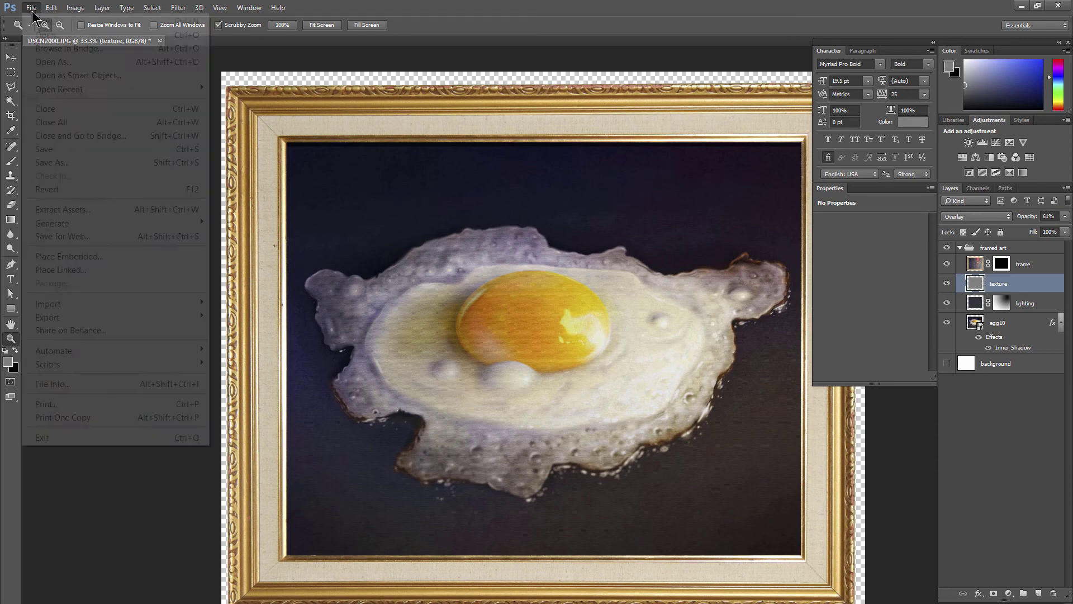
click(90, 162)
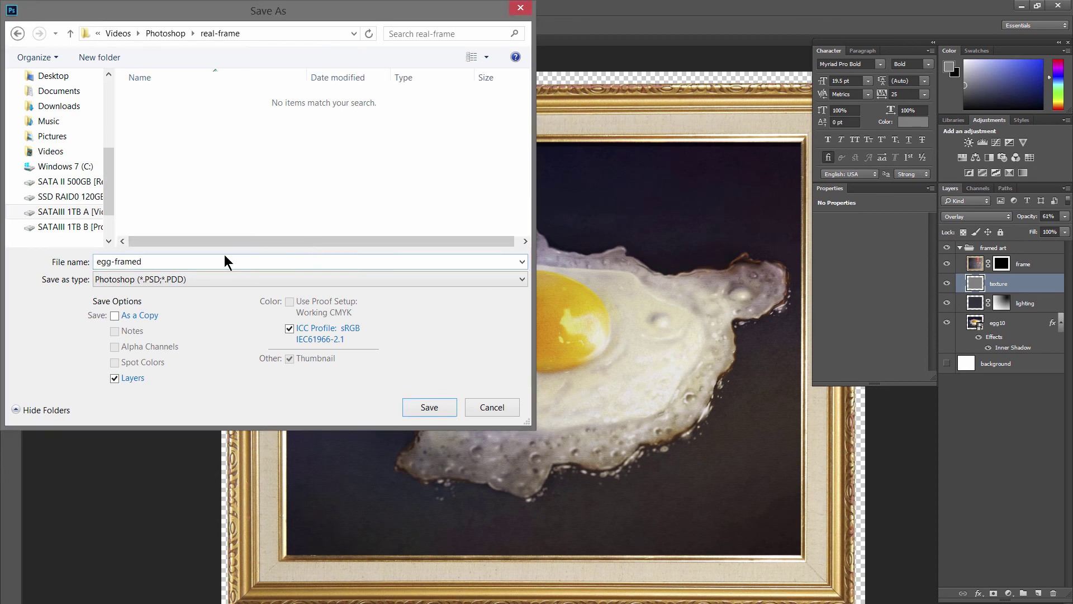
click(198, 261)
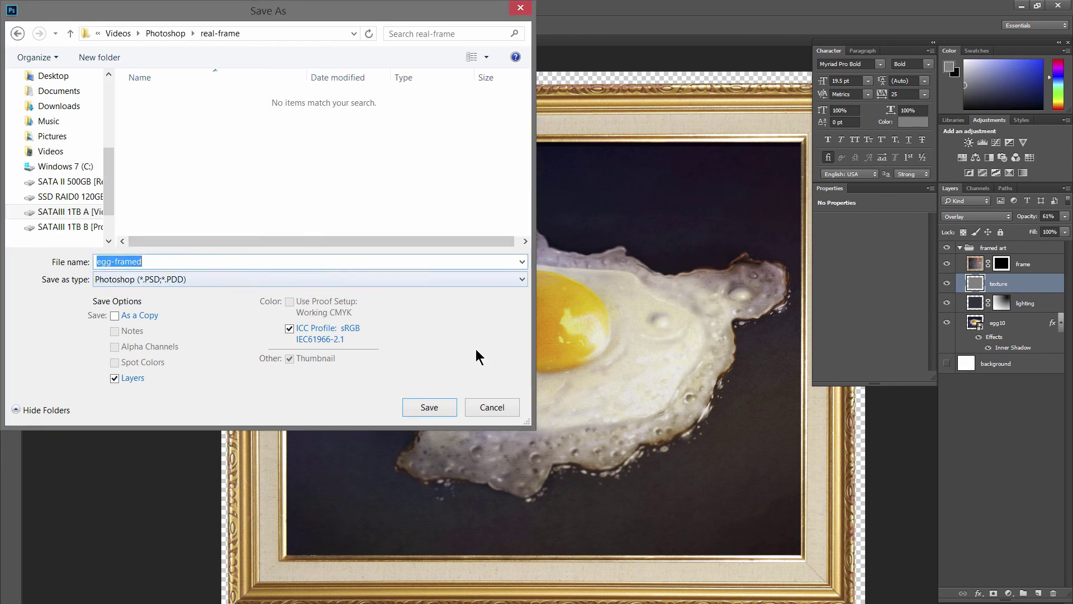
click(436, 404)
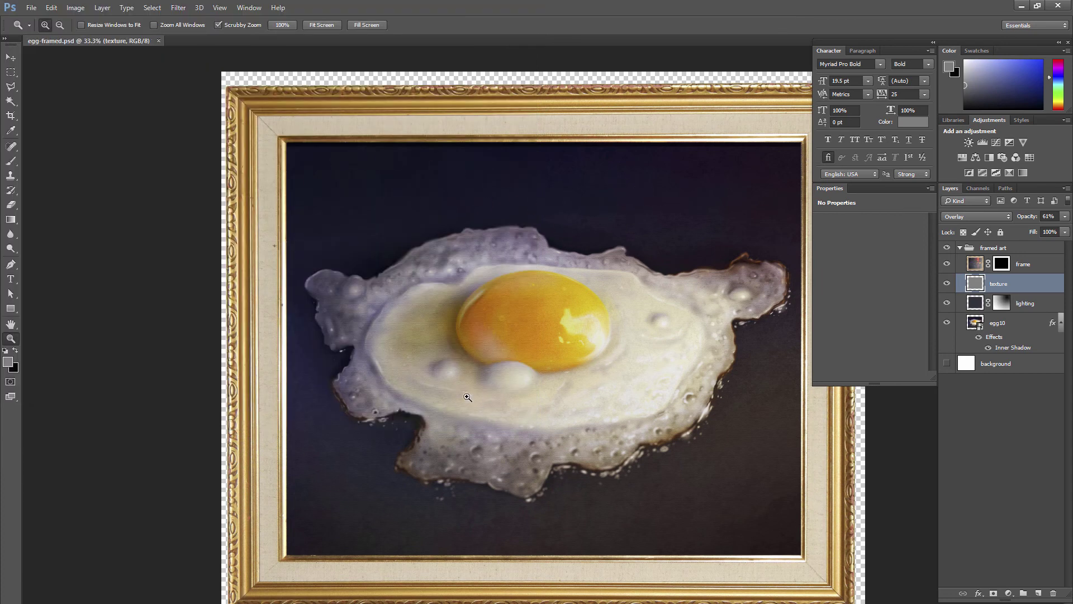
click(31, 8)
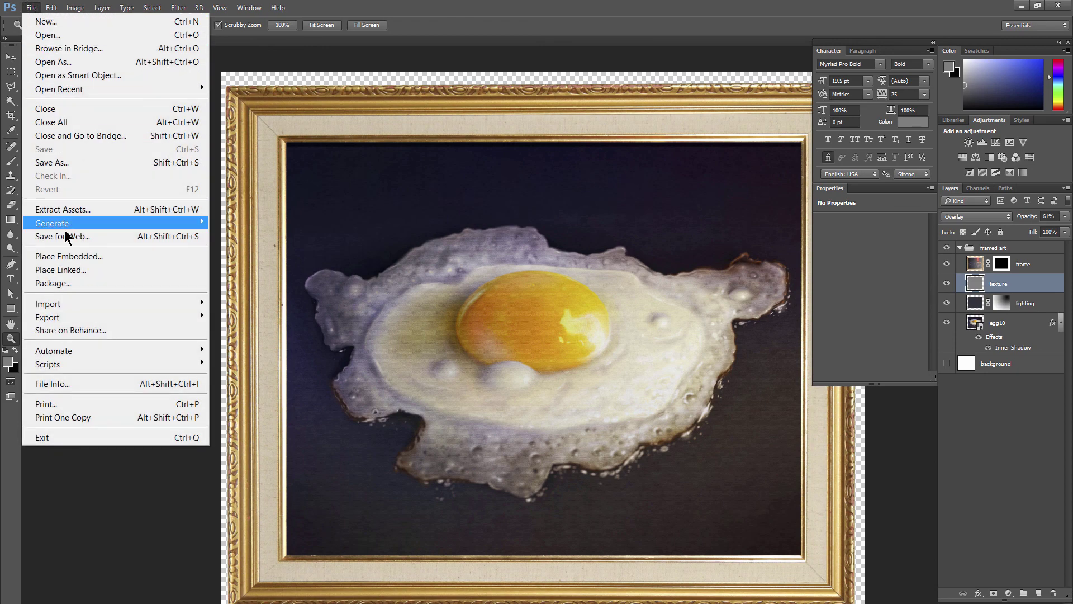
- In Save for Web, choose PNG-24 with transparency and set the width to 800 px
click(66, 236)
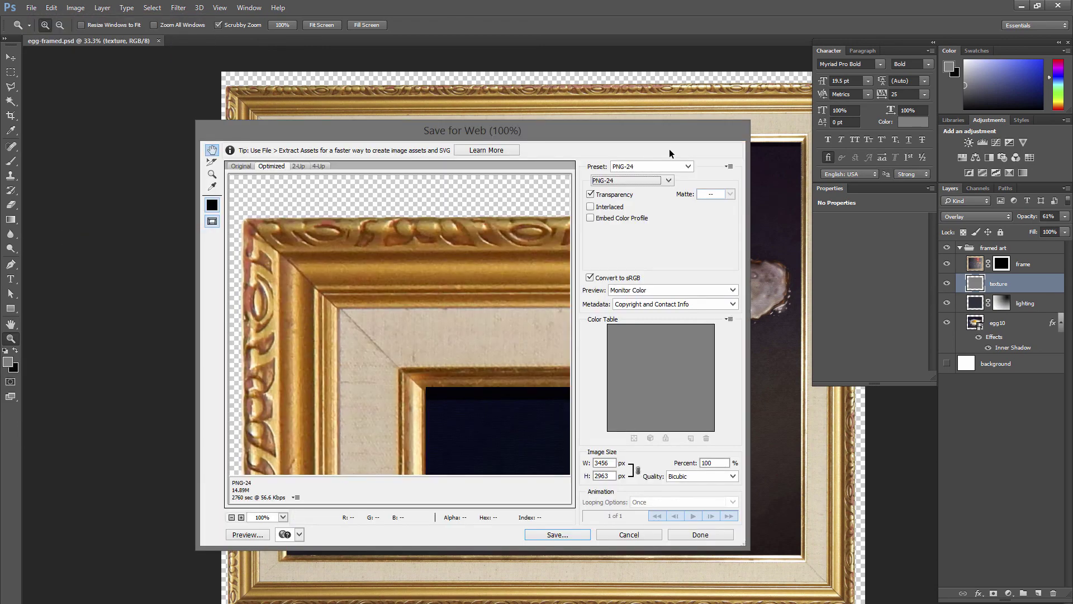
click(615, 183)
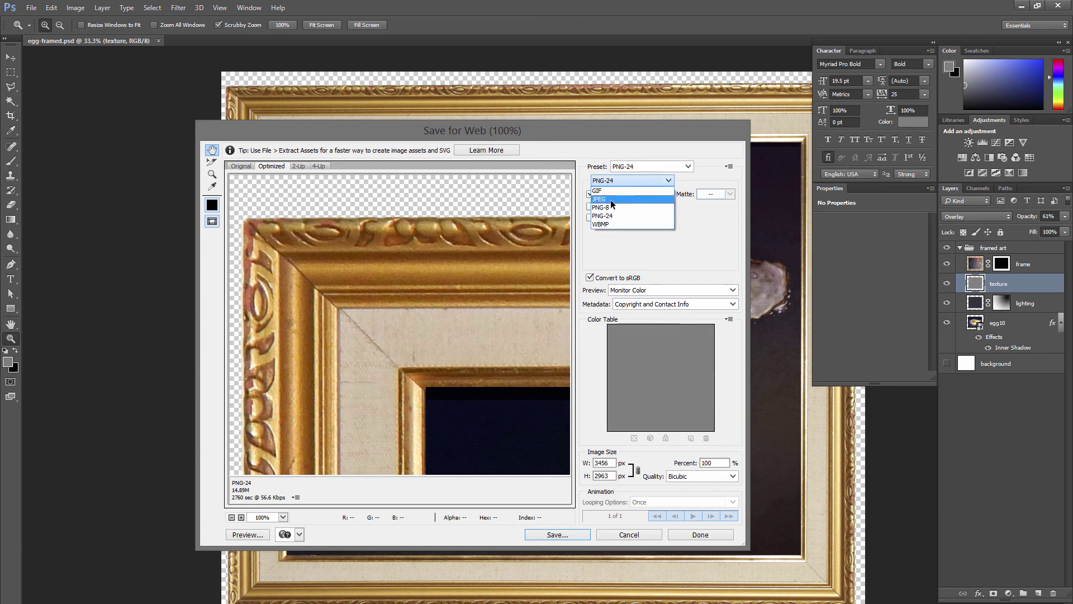
click(610, 199)
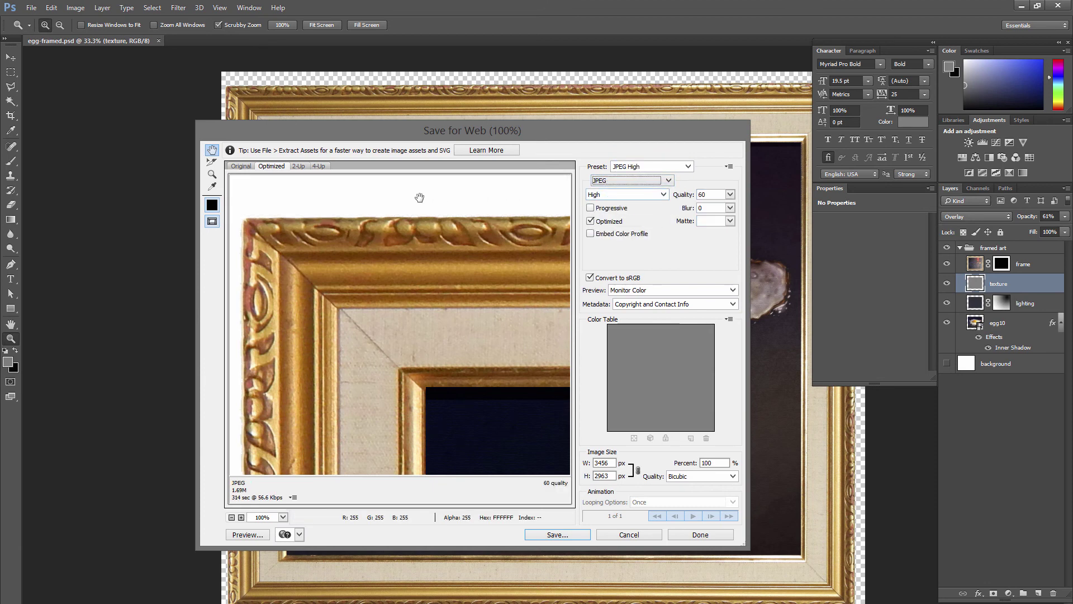
click(622, 179)
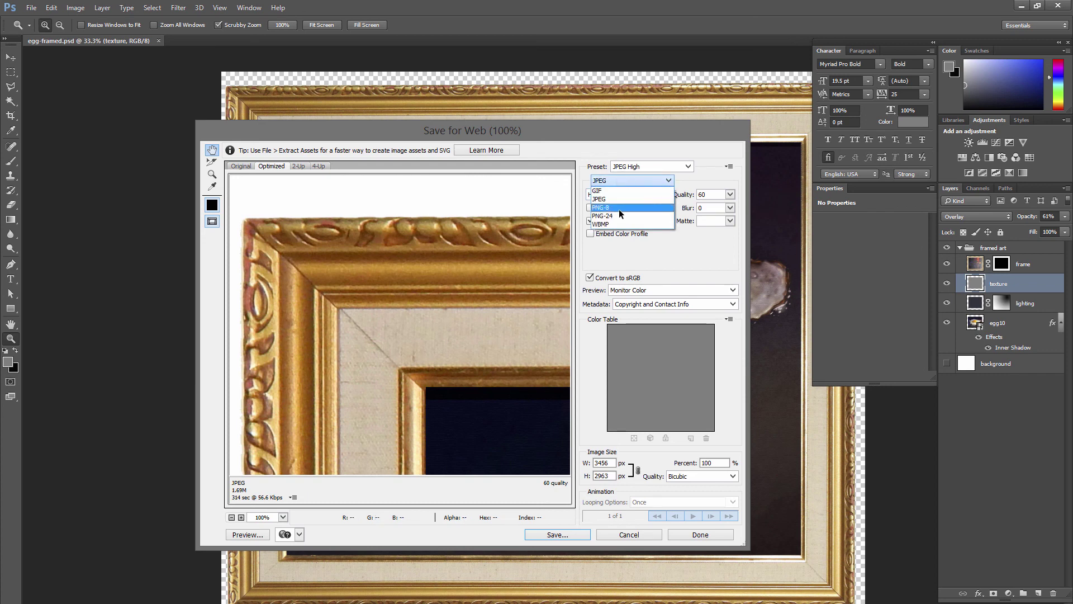
click(617, 215)
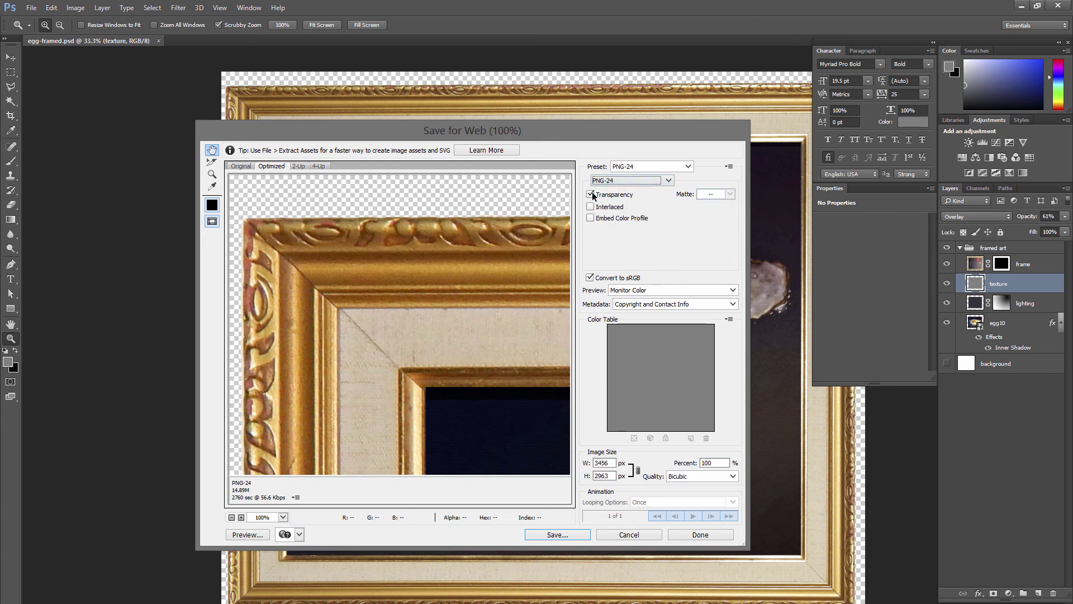
double_click(613, 462)
text(800)
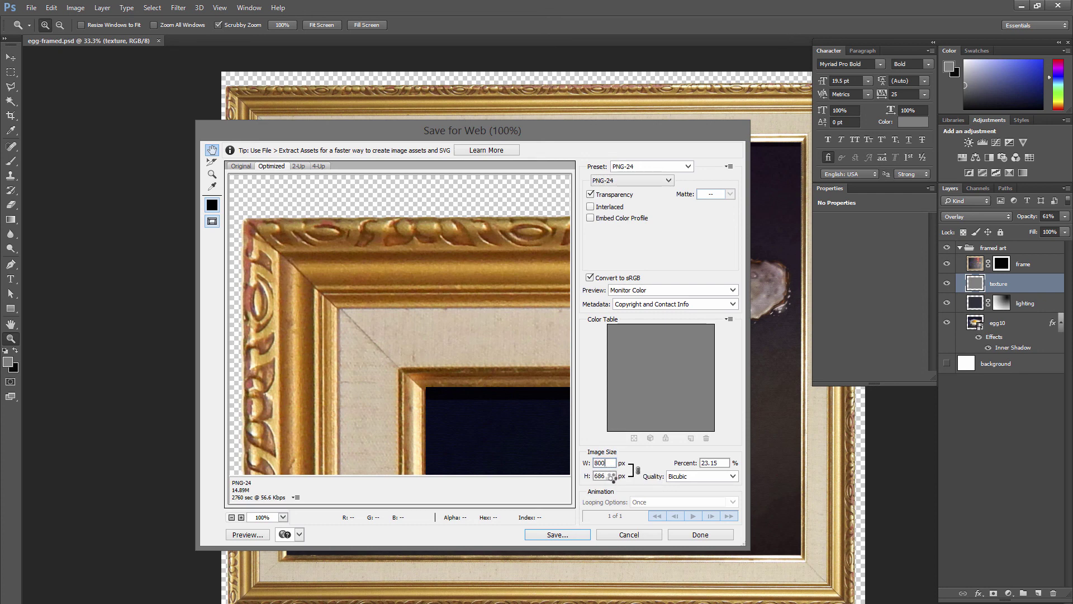